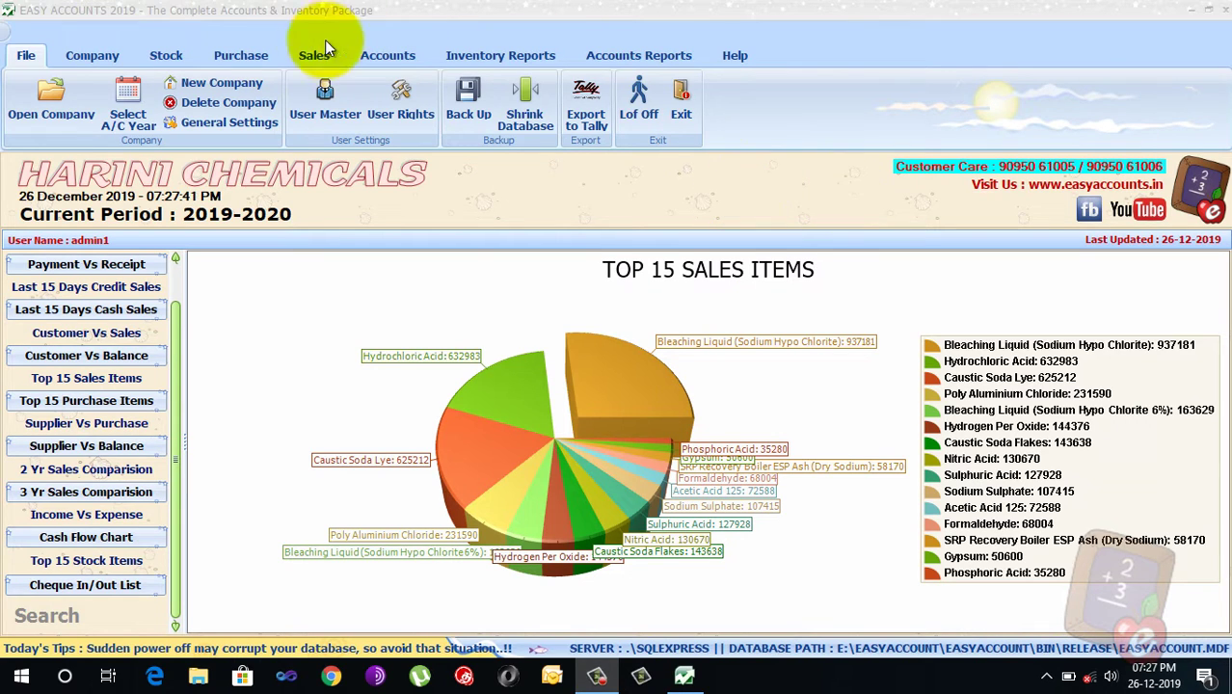
Step: Open the Purchase Payable report and list the payables for all suppliers
click(245, 56)
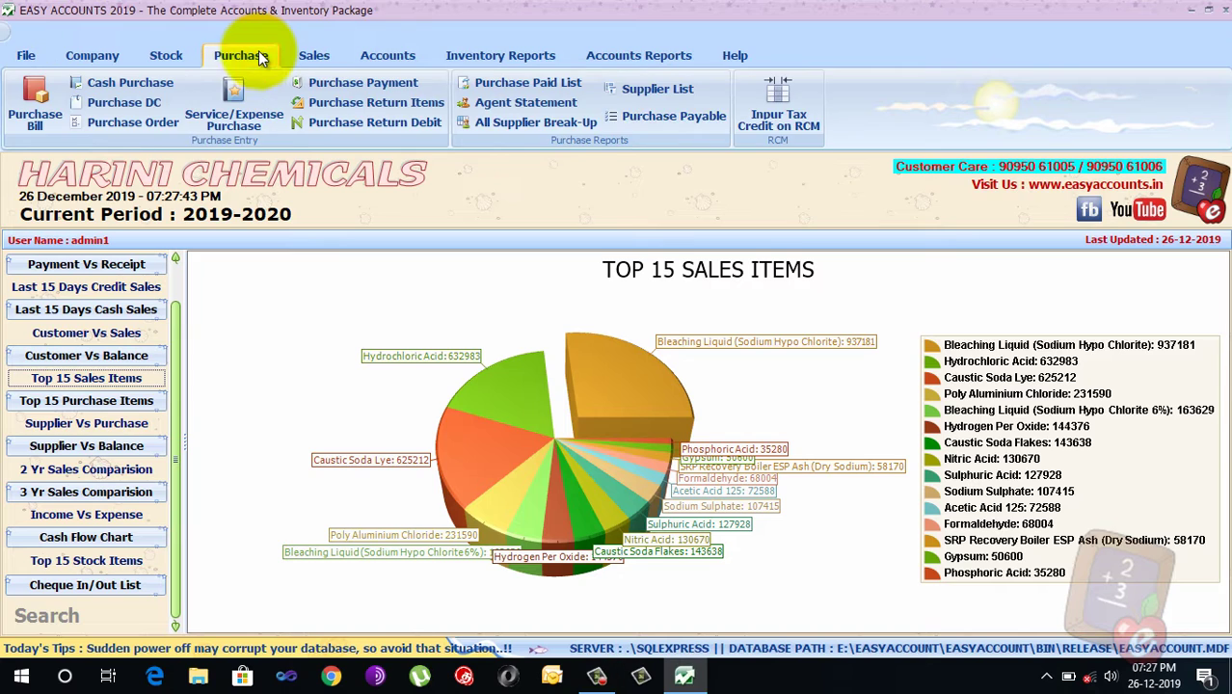
click(677, 113)
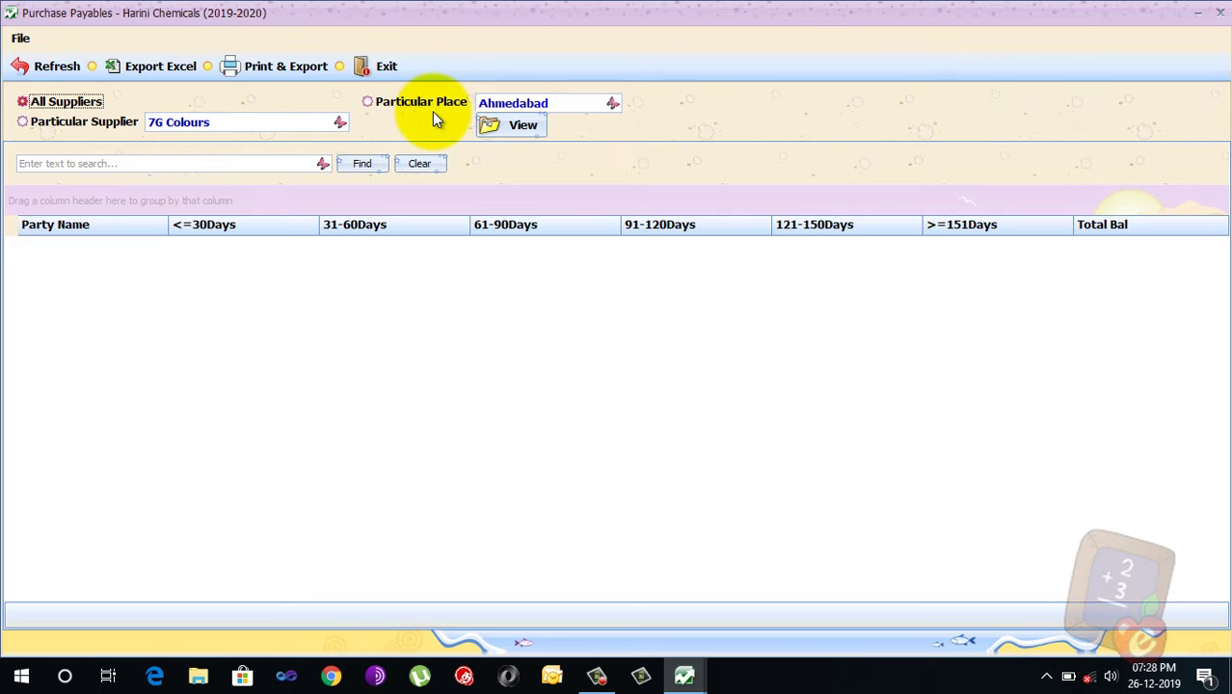
click(516, 133)
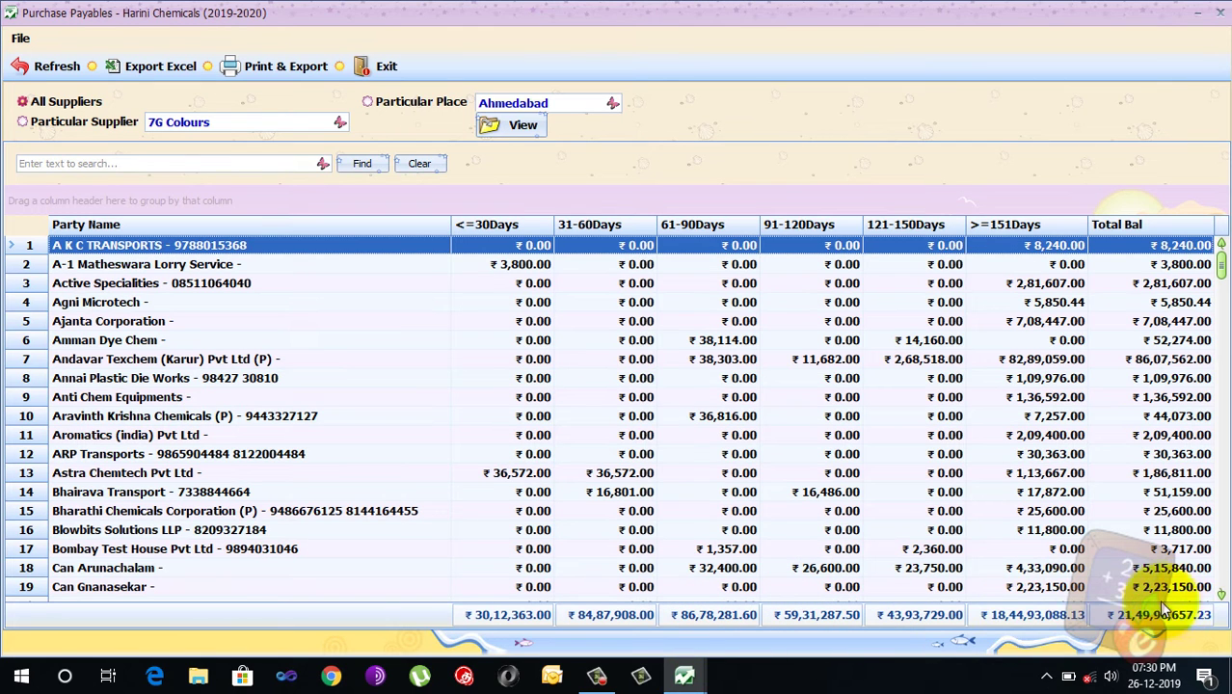
Step: Examine the supplier payables list, checking the outstanding balances in each ageing period
click(247, 338)
scroll(386, 426, down, 16)
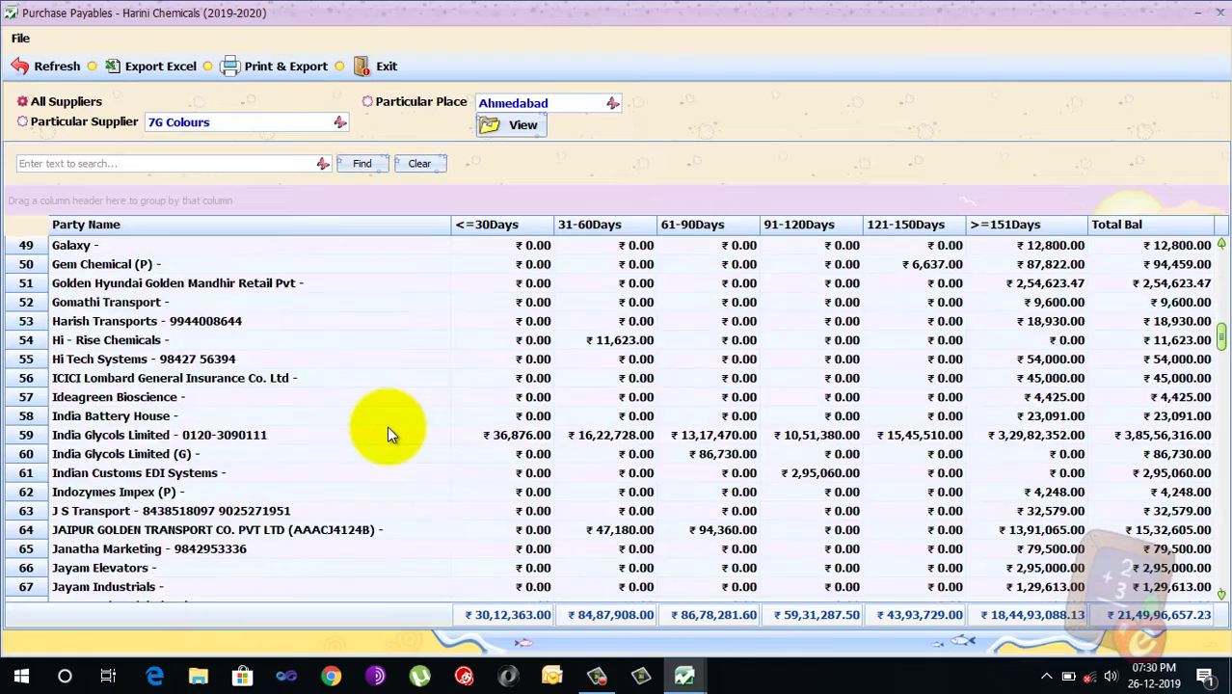
scroll(386, 426, down, 11)
scroll(533, 439, down, 3)
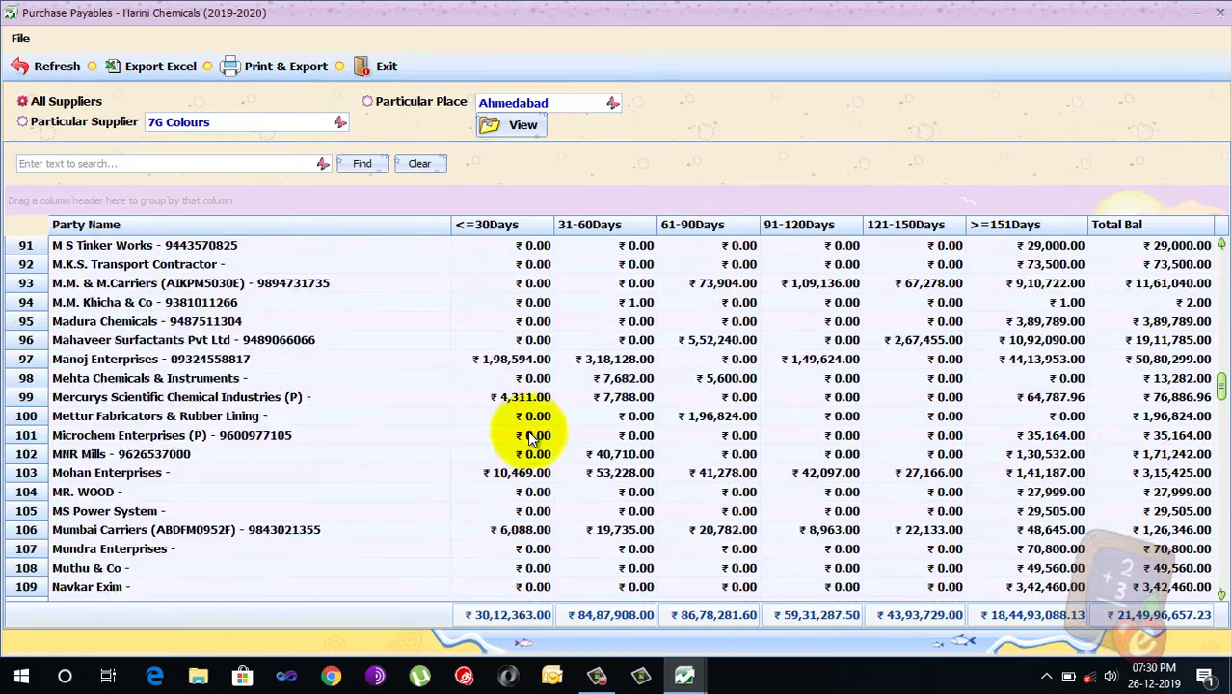
scroll(533, 439, down, 20)
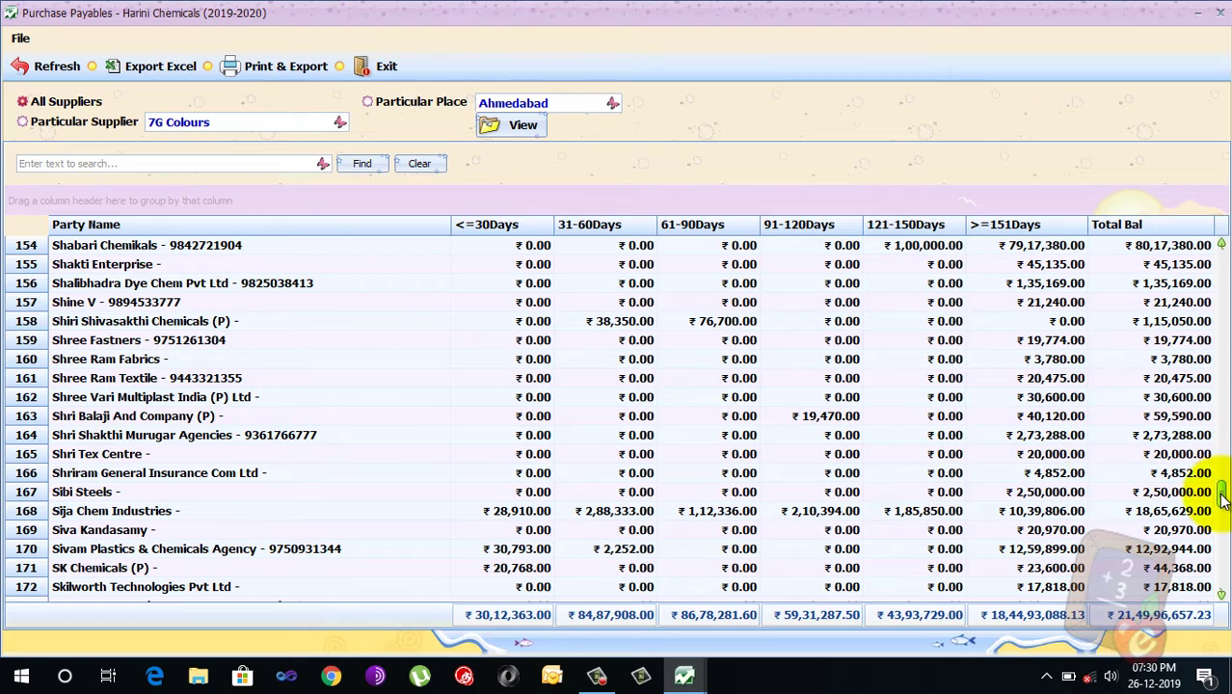
drag(1222, 498, 1225, 270)
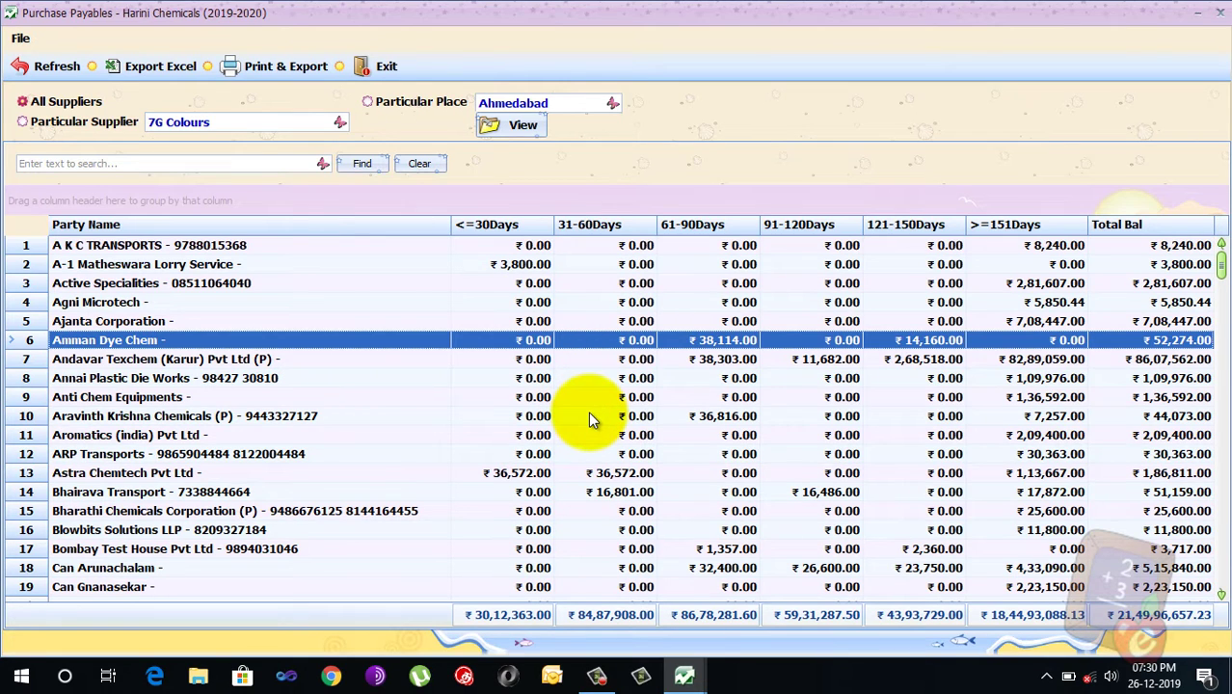
click(217, 283)
click(211, 299)
click(221, 340)
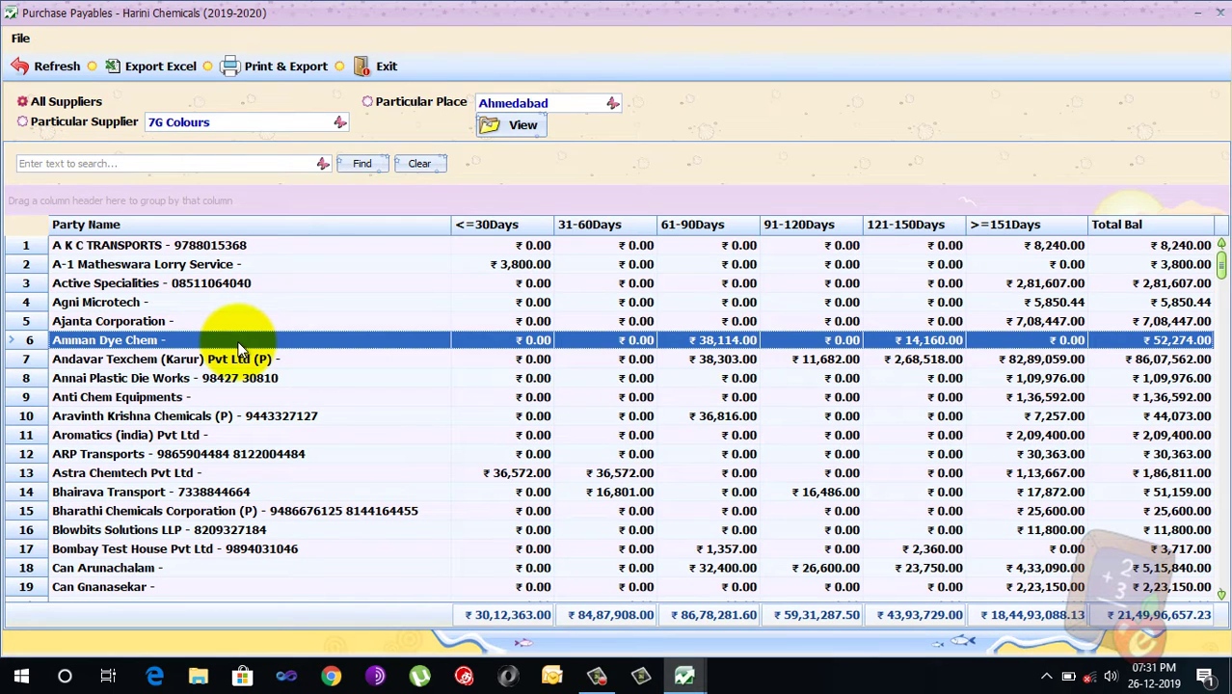
Step: Open the supplier bill details for Chemplast Sanmar Limited from the payables list
scroll(502, 450, down, 3)
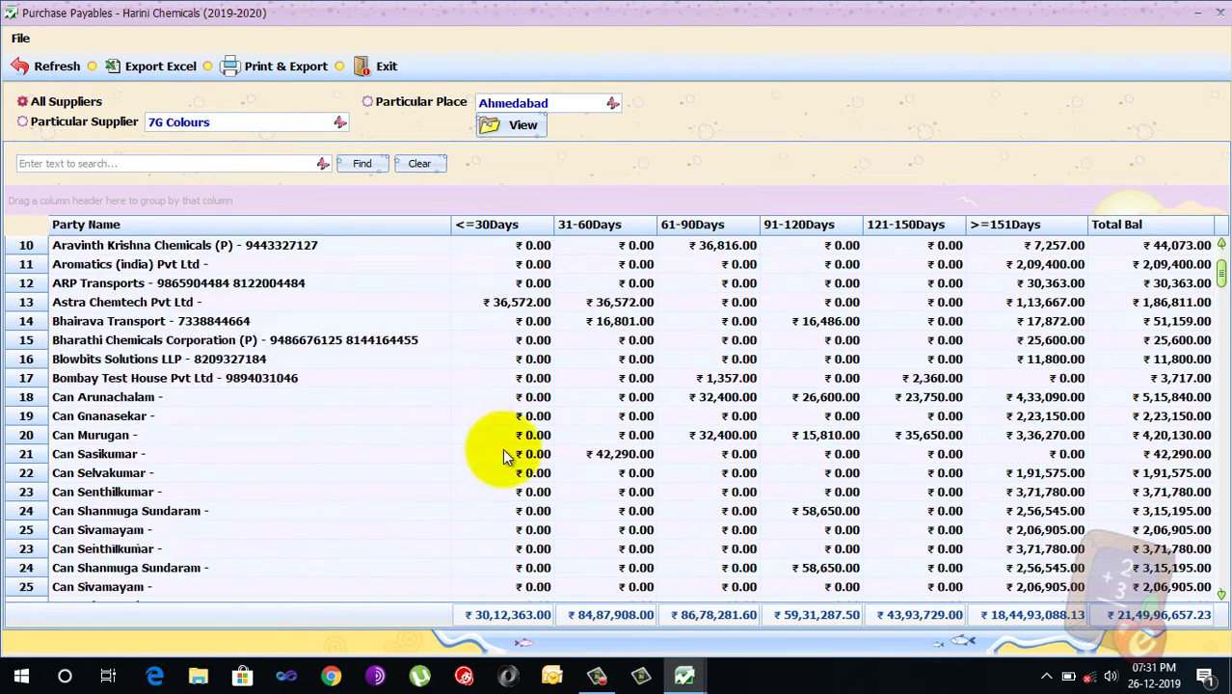
scroll(503, 453, down, 2)
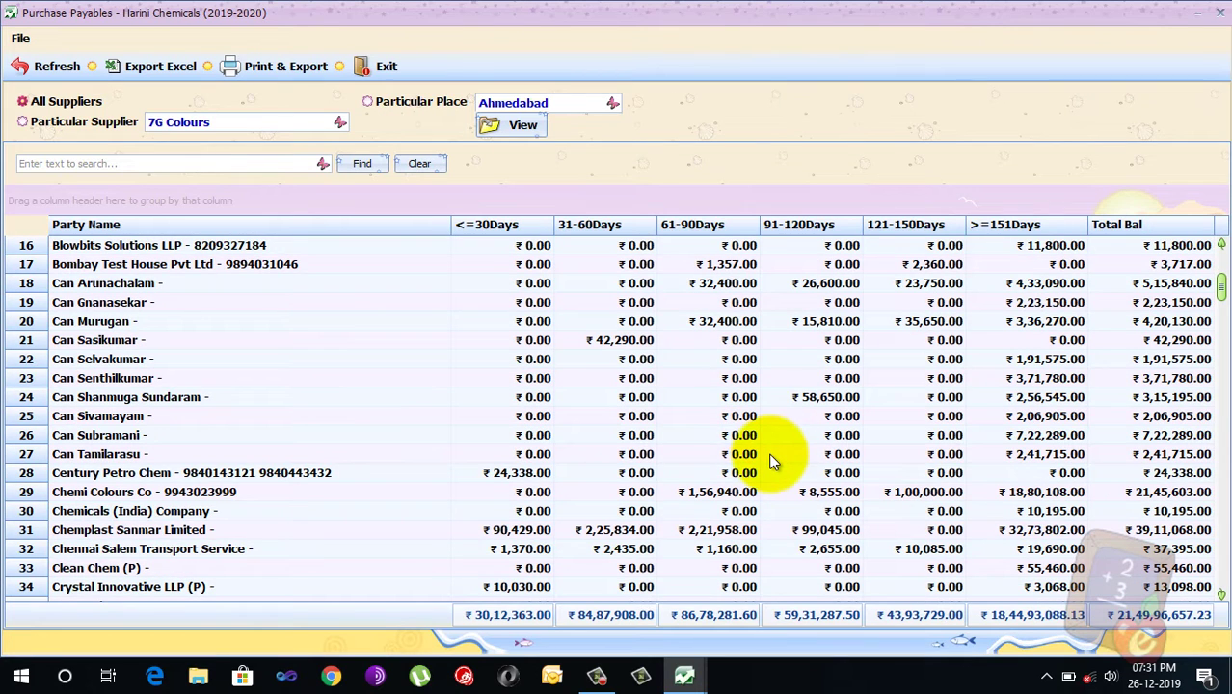
click(699, 530)
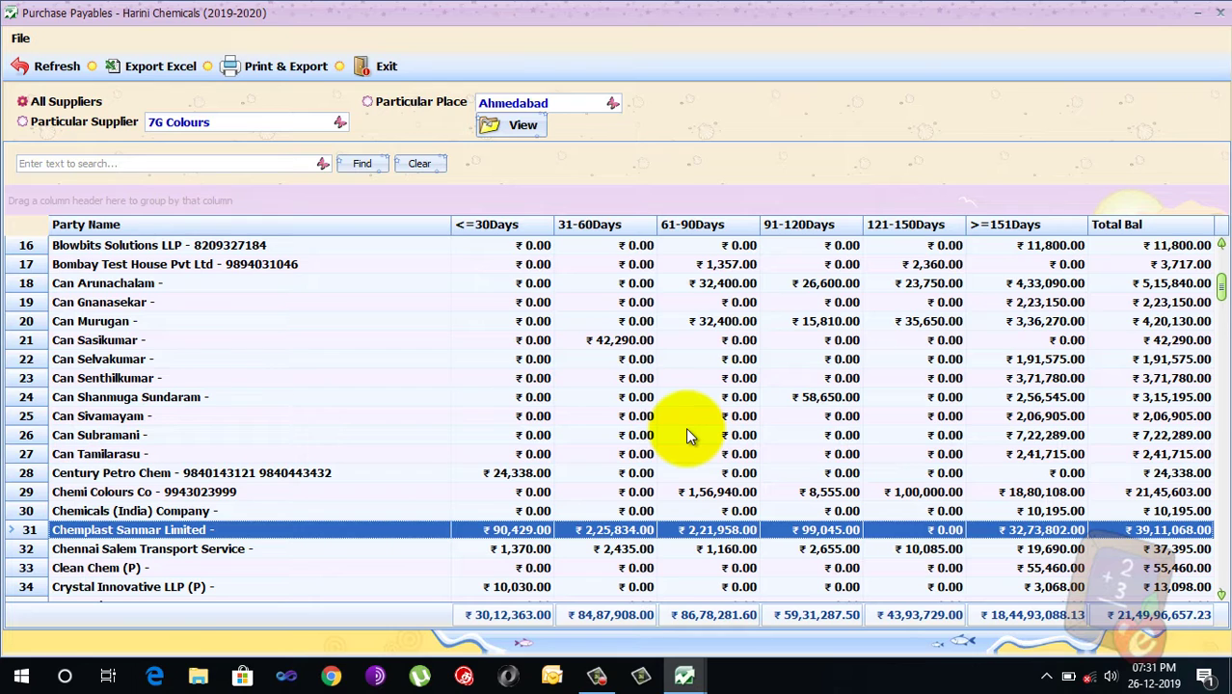
key(Return)
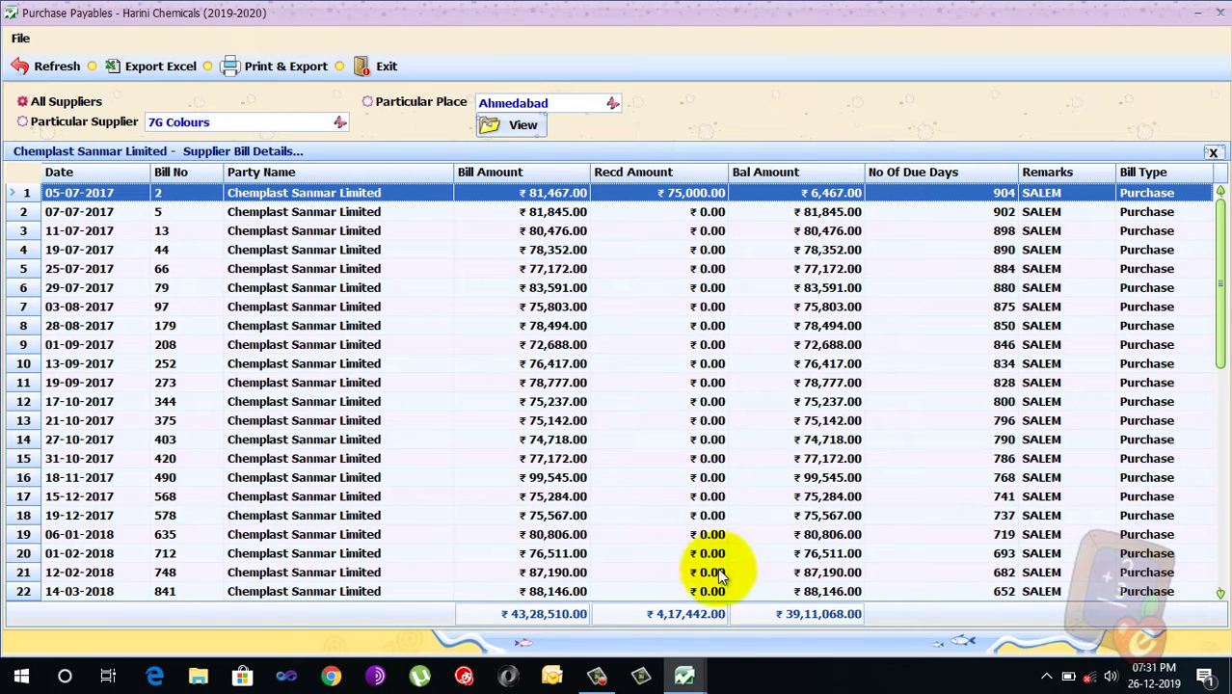
Step: Examine Chemplast Sanmar Limited's bills, checking bill, received and balance amounts, due days, remarks and bill type
scroll(761, 482, down, 3)
scroll(786, 453, up, 3)
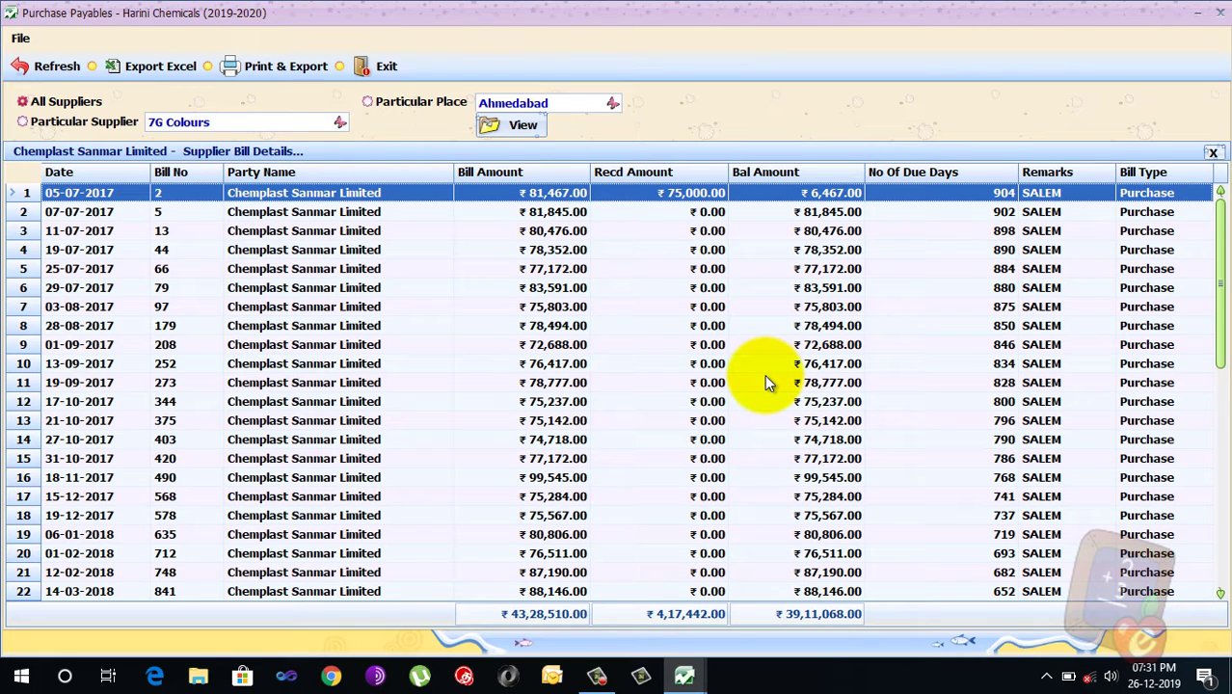
scroll(765, 378, down, 9)
scroll(786, 396, up, 15)
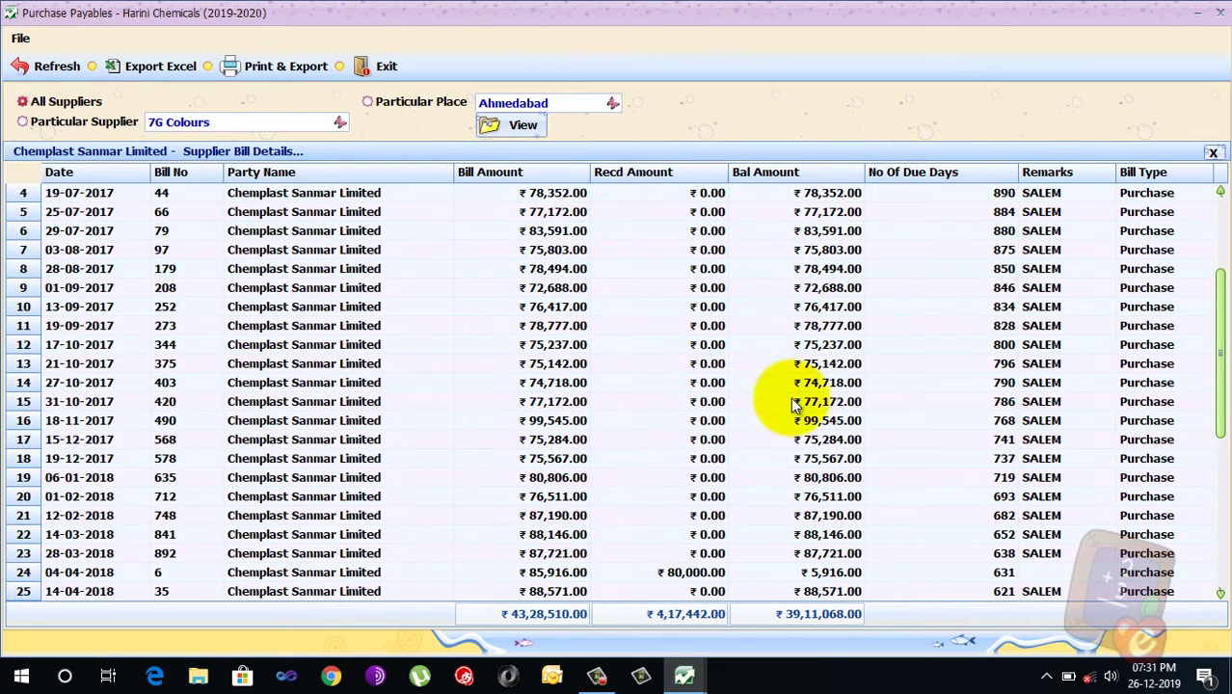
scroll(792, 405, up, 1)
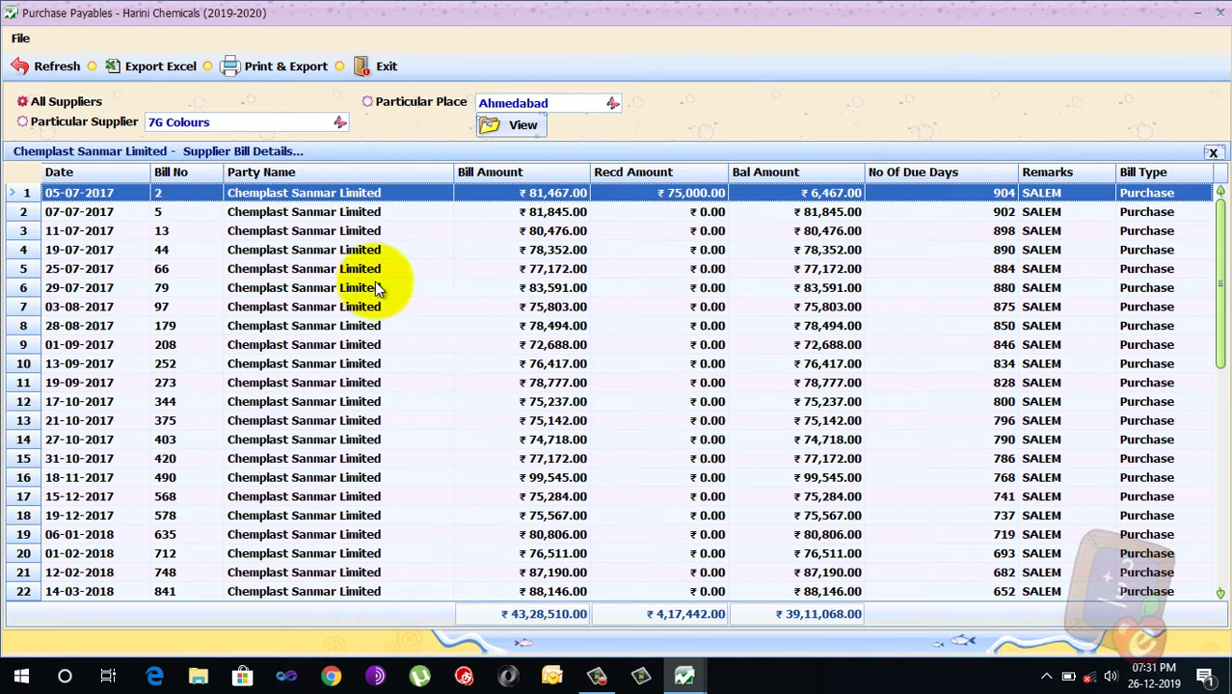
click(554, 216)
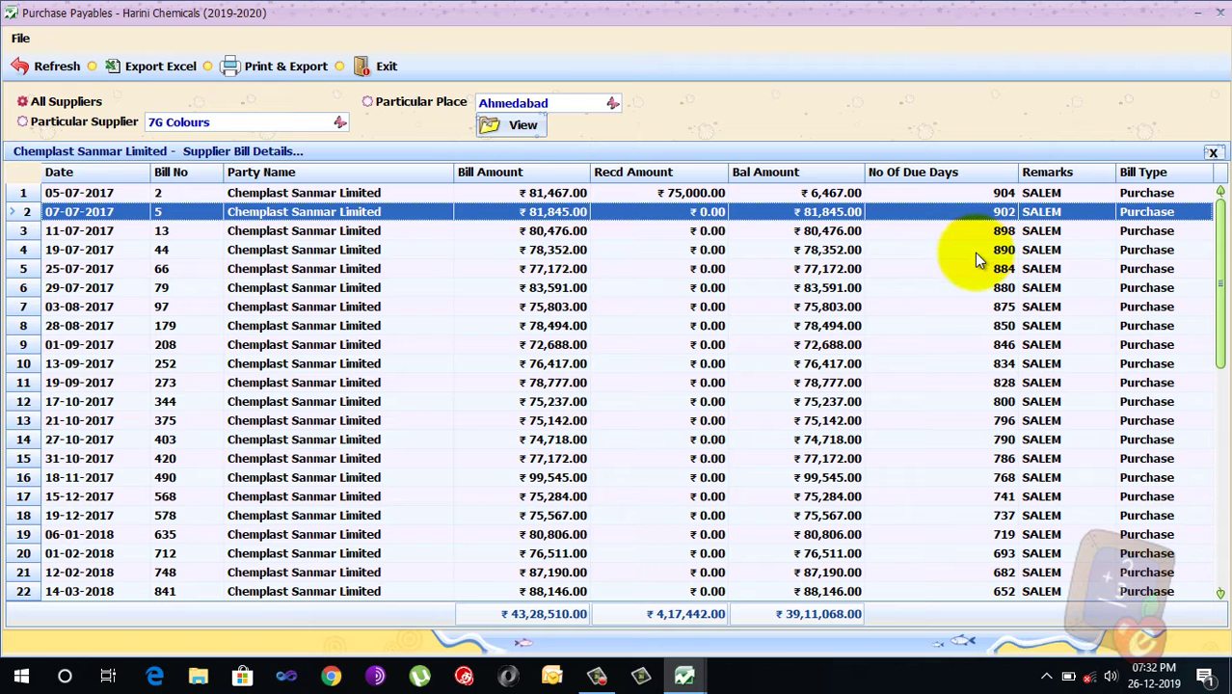
click(1053, 251)
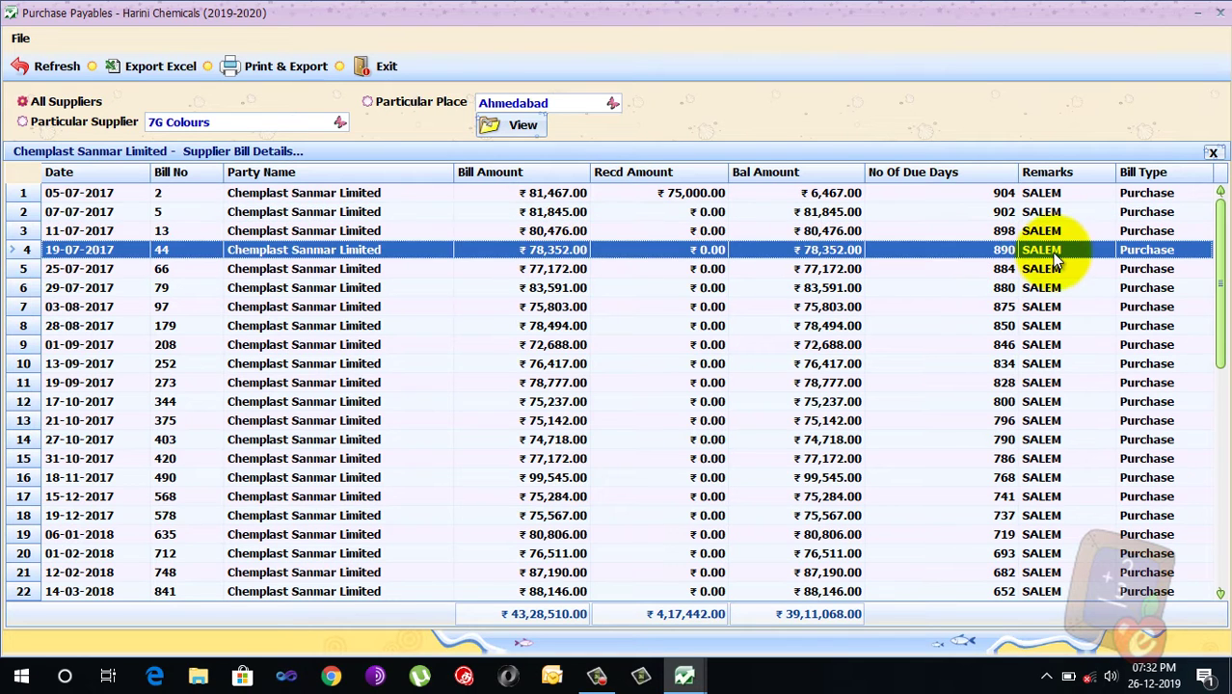
scroll(1060, 247, down, 7)
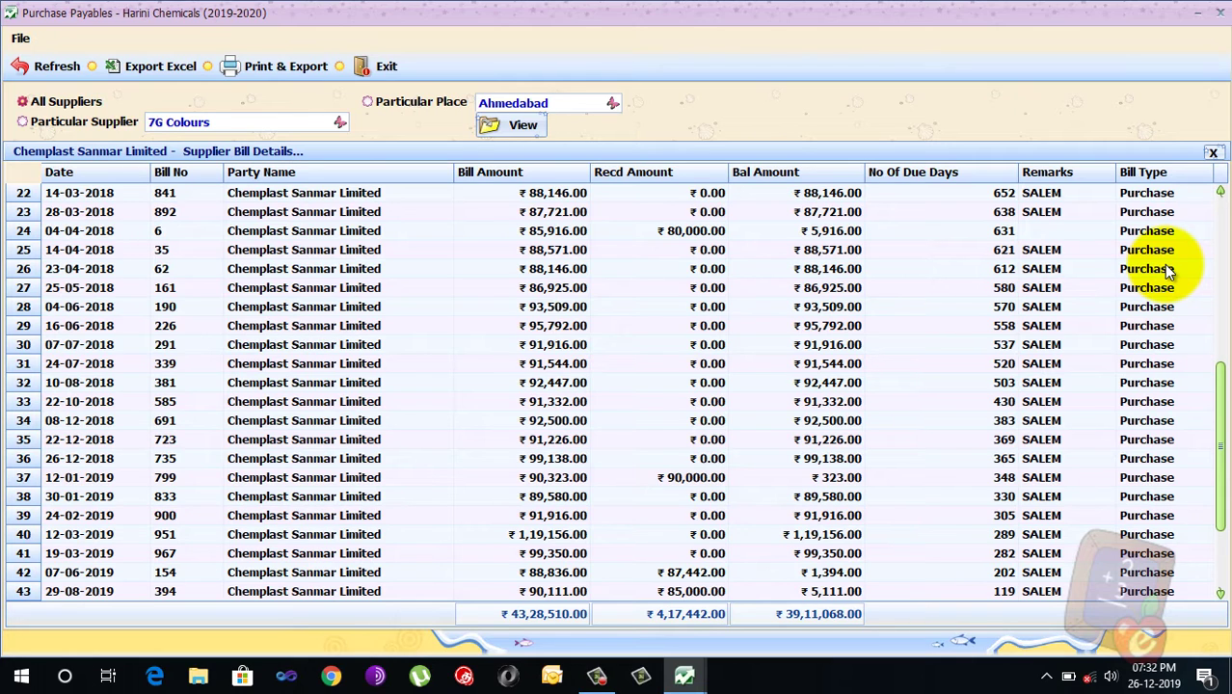
scroll(1169, 272, down, 2)
scroll(1169, 273, up, 9)
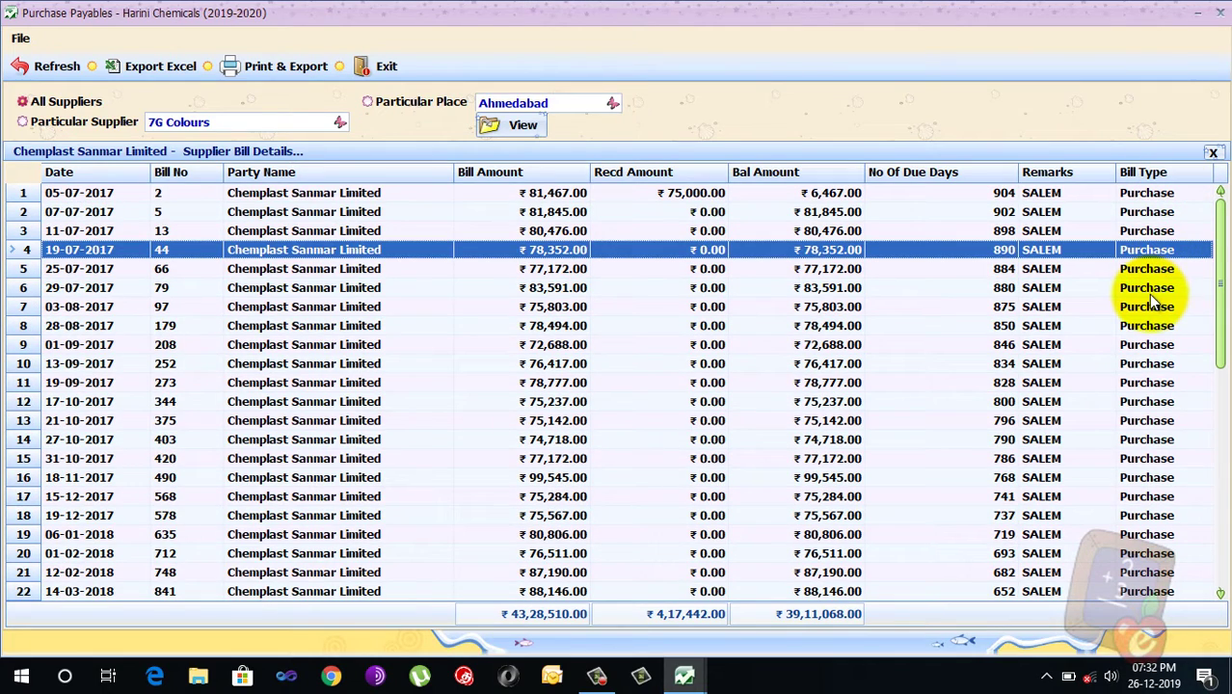
scroll(1147, 296, down, 9)
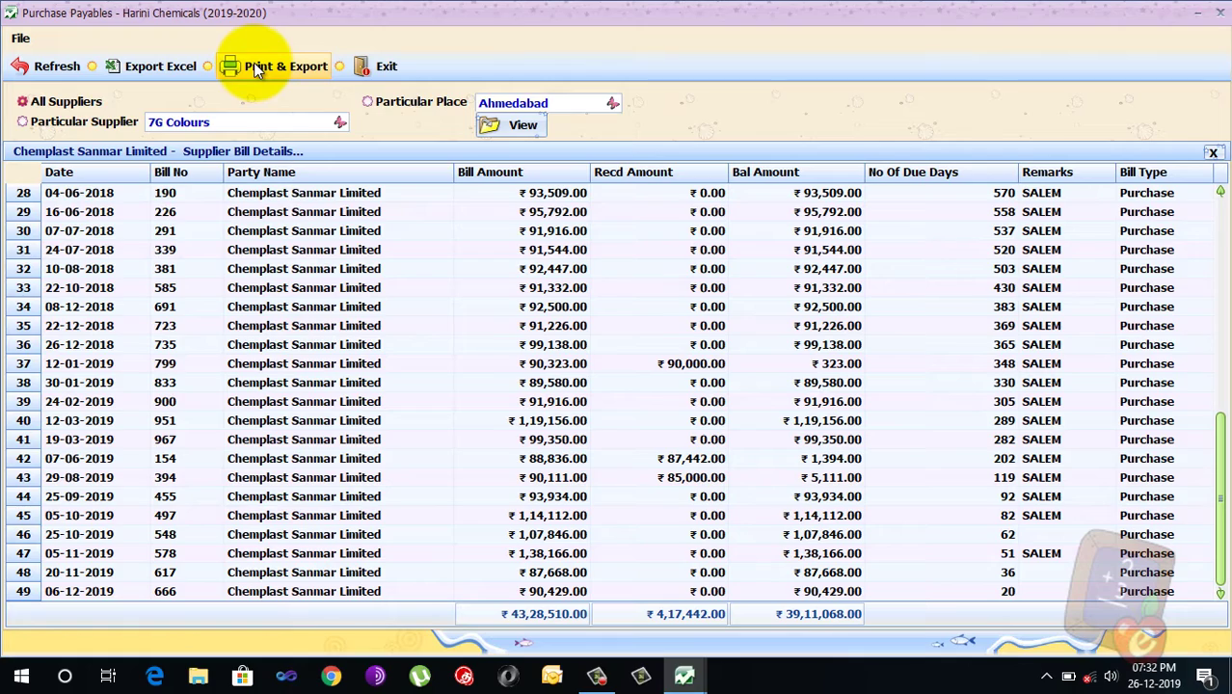
Step: Export Chemplast Sanmar Limited's bill details to Excel and close the workbook without saving it
click(154, 67)
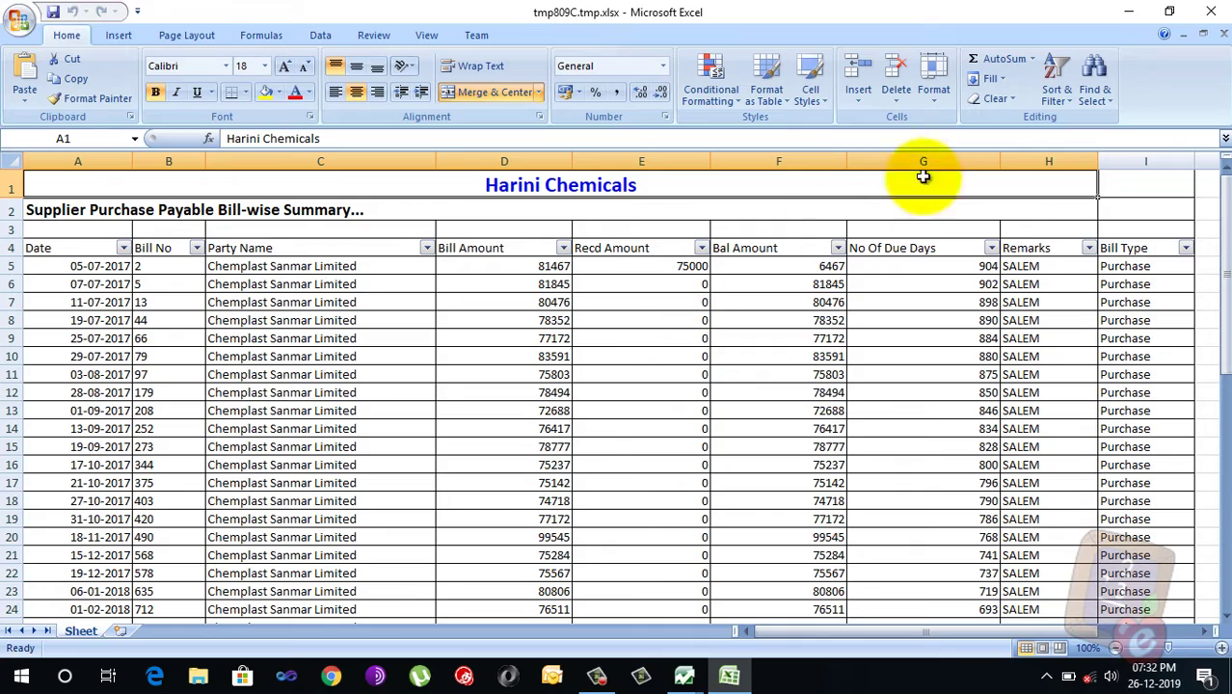
click(1211, 12)
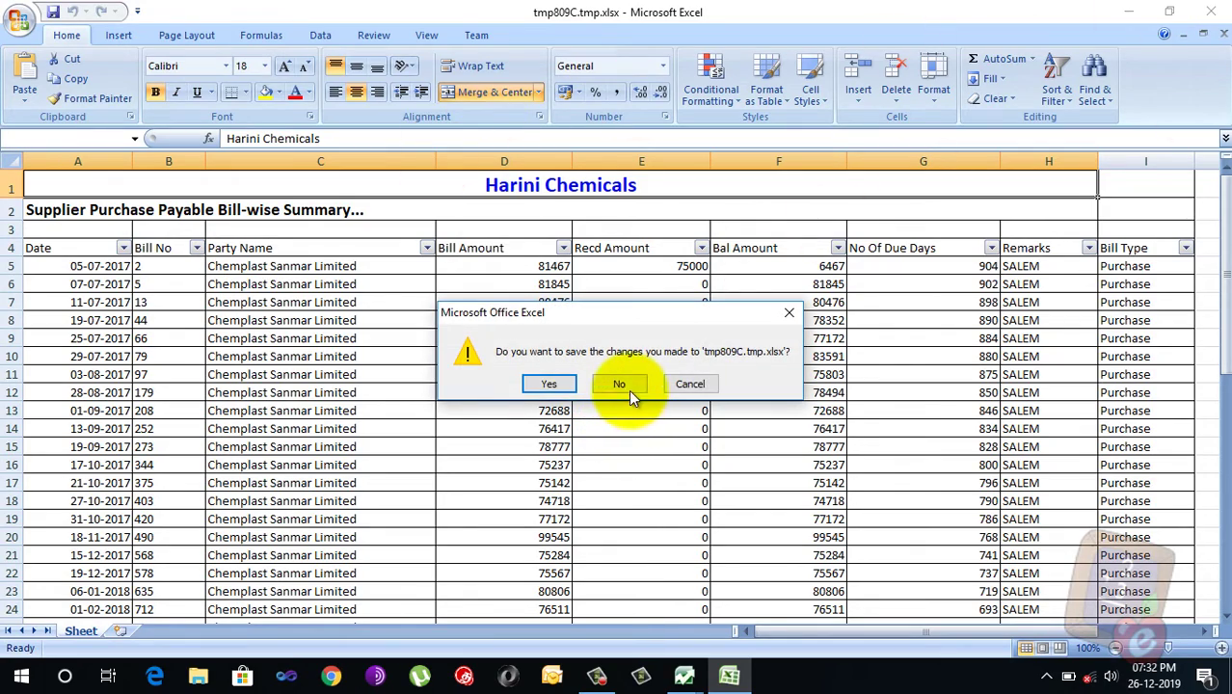
click(628, 387)
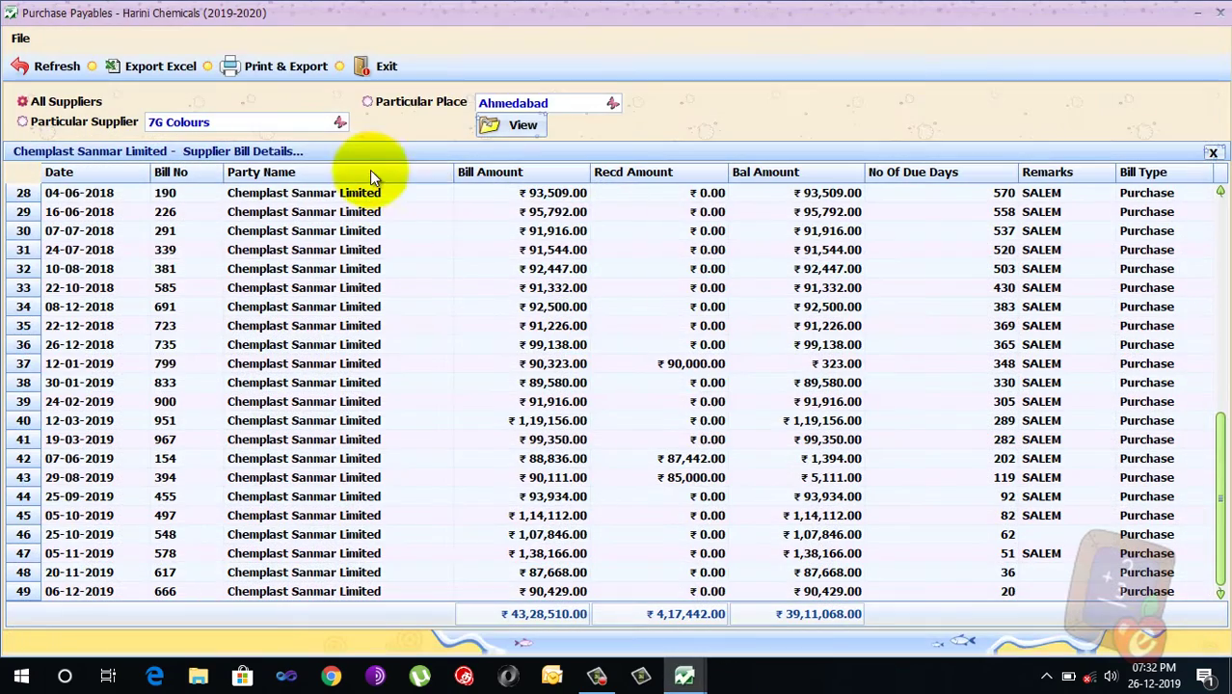
Step: Preview the bill-wise summary for printing, look at the available export formats, and close the preview and the bill details
click(291, 66)
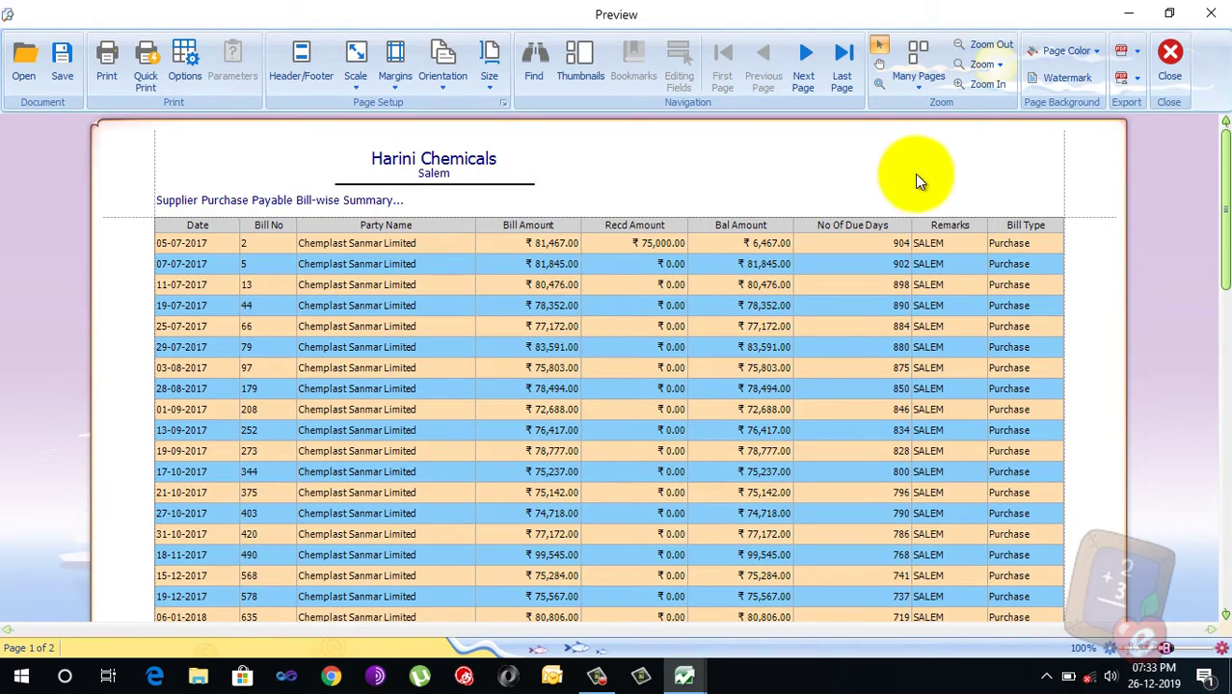
click(1141, 78)
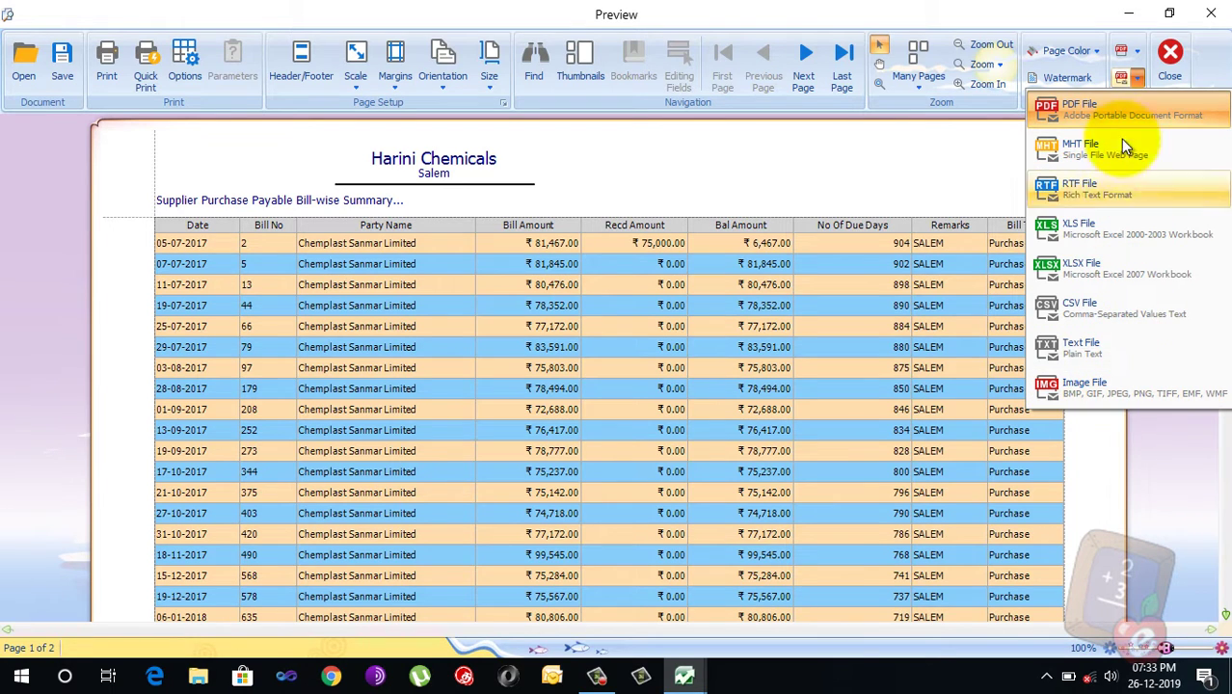
click(963, 8)
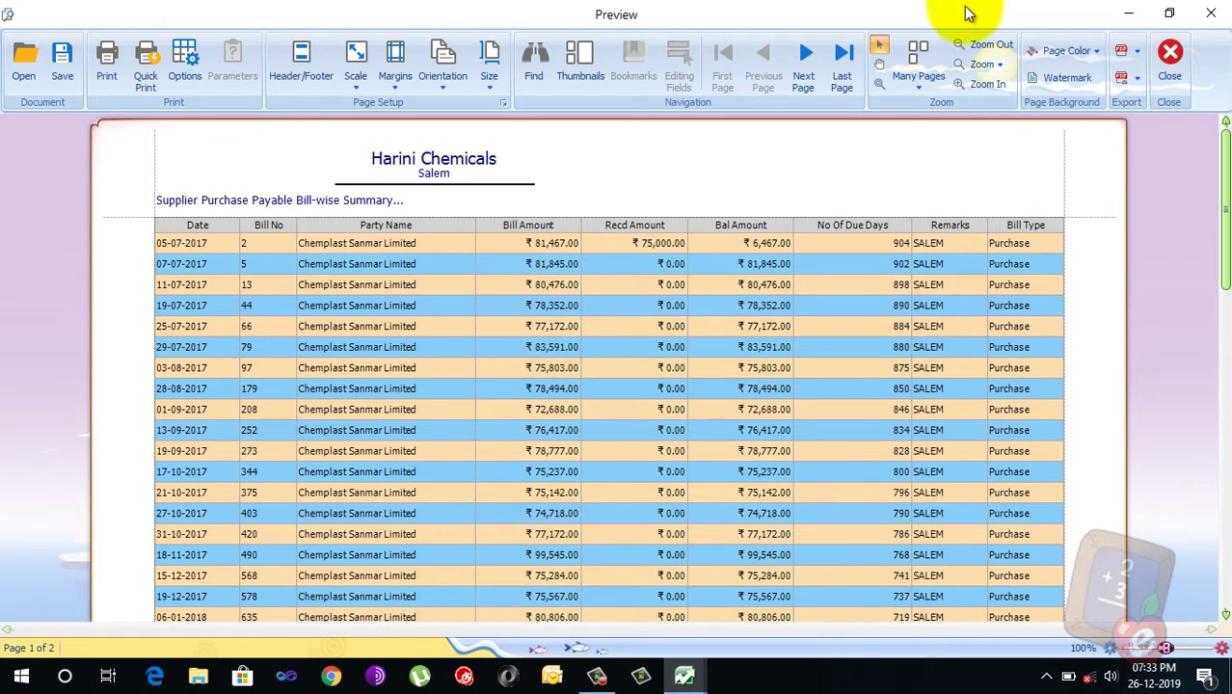
click(1217, 18)
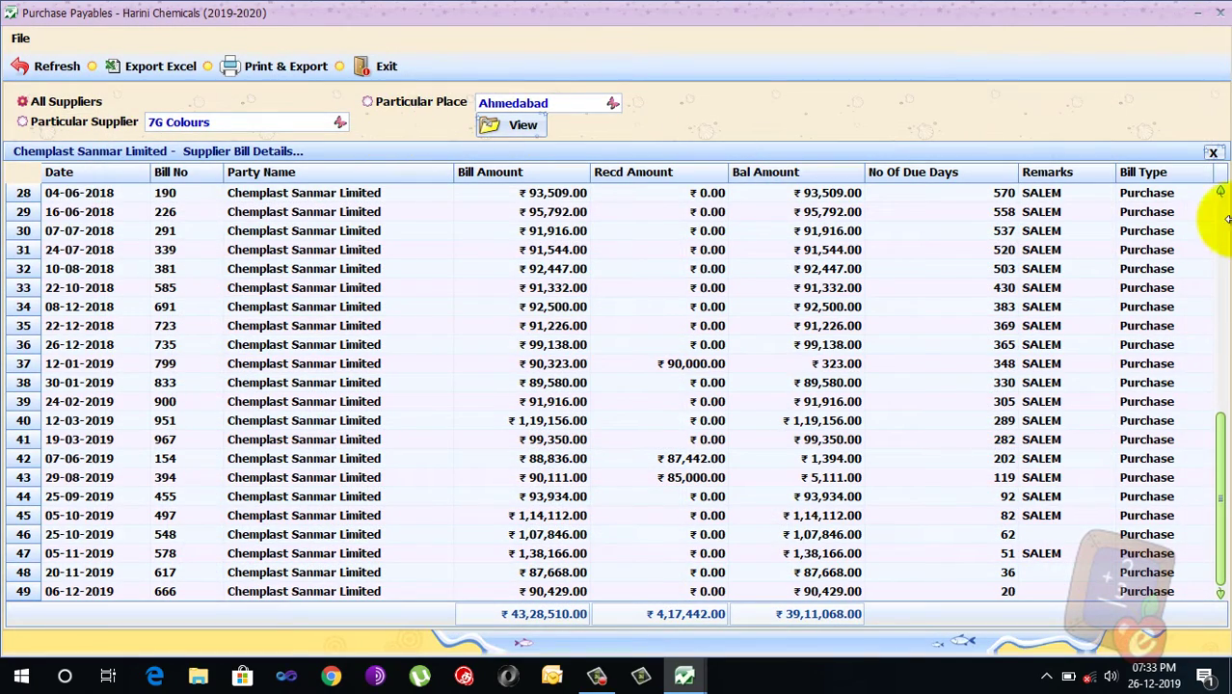
click(1213, 155)
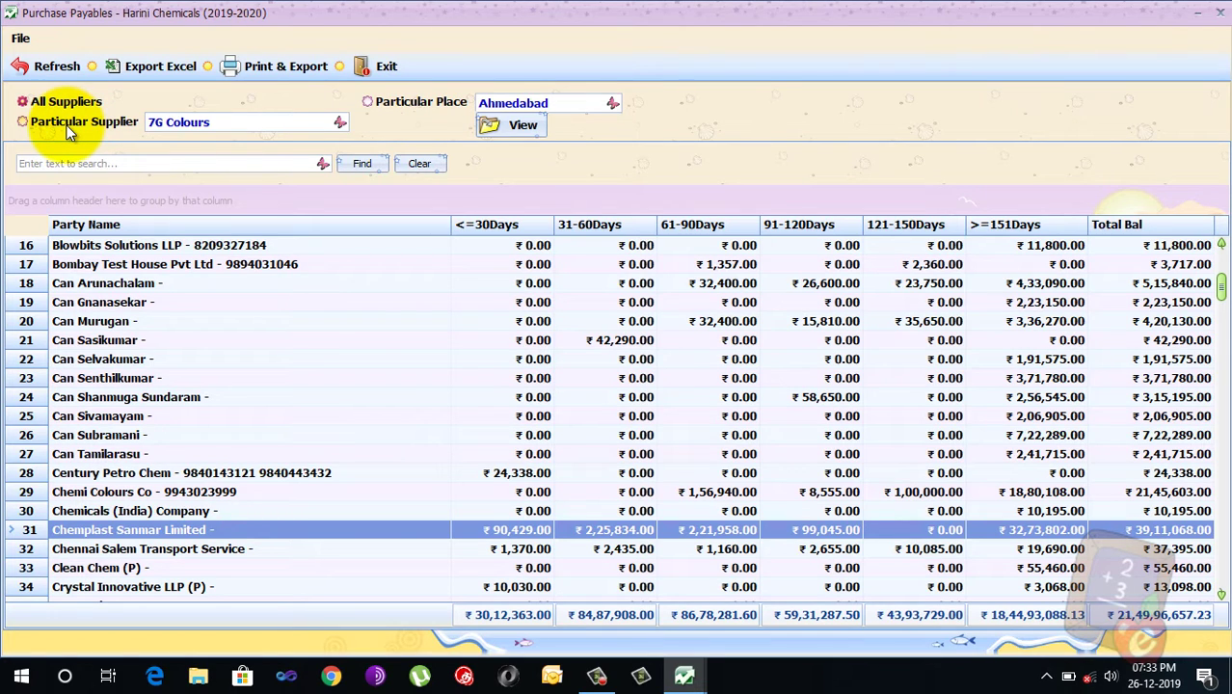
Step: Reset the report and list the payables for the particular supplier Rahul Dye Chem only
click(58, 67)
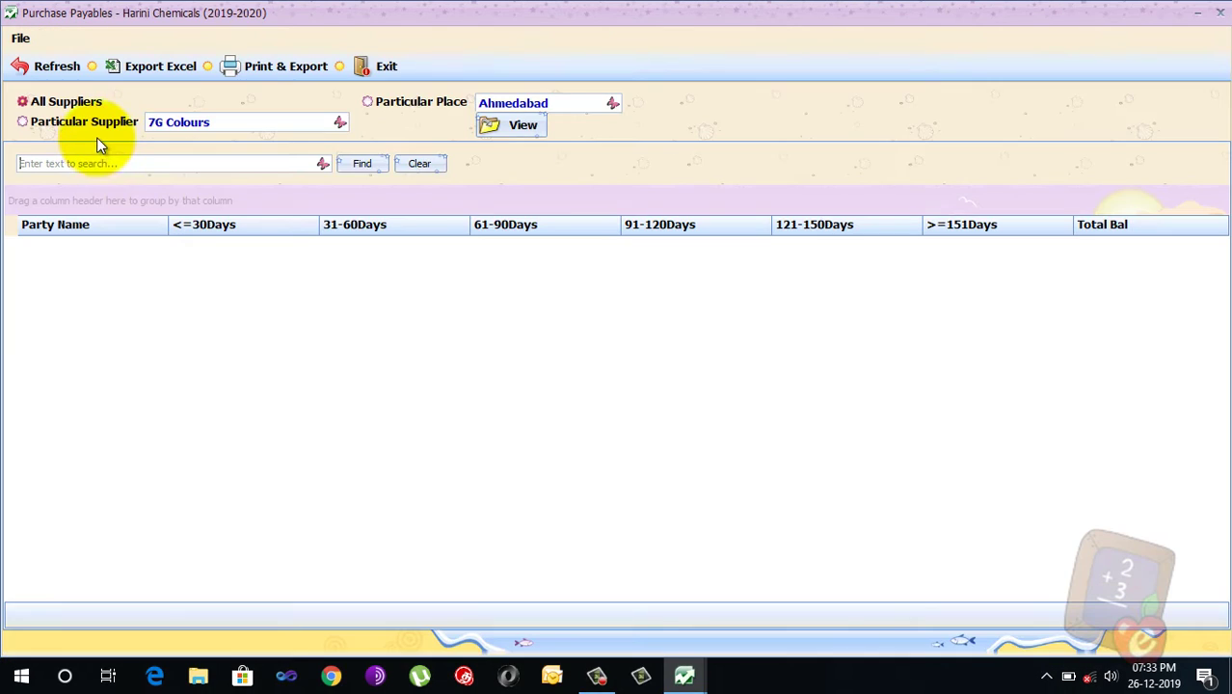
click(91, 124)
click(217, 123)
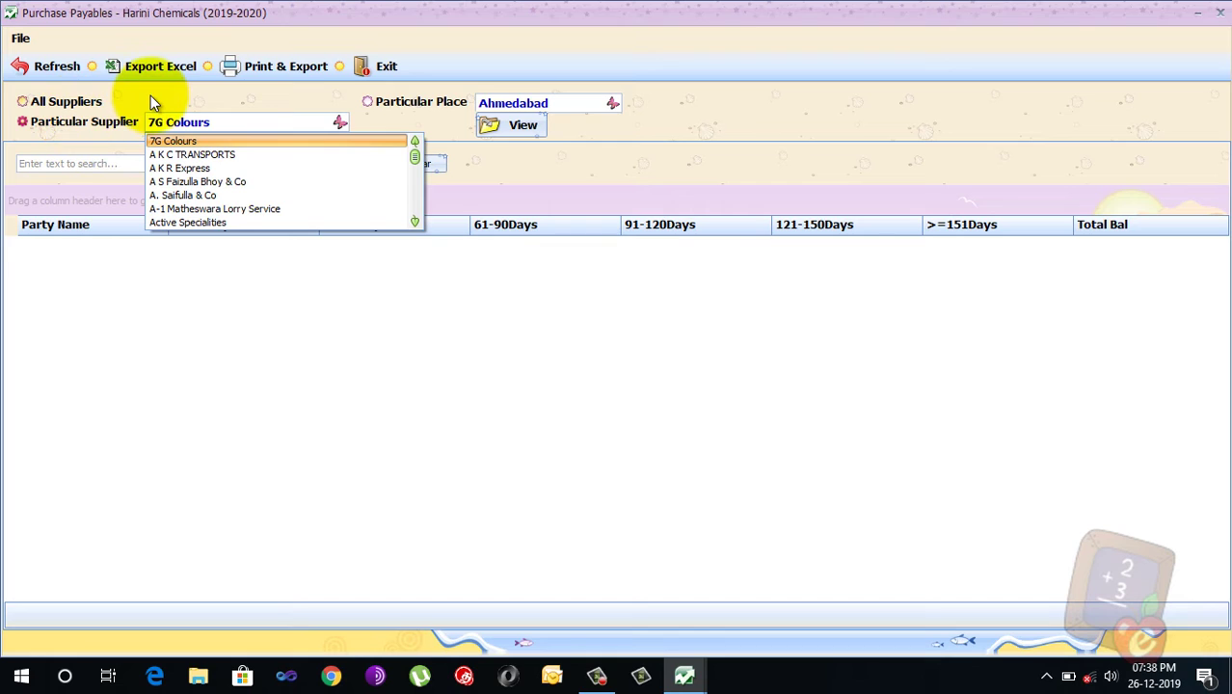
text(rah)
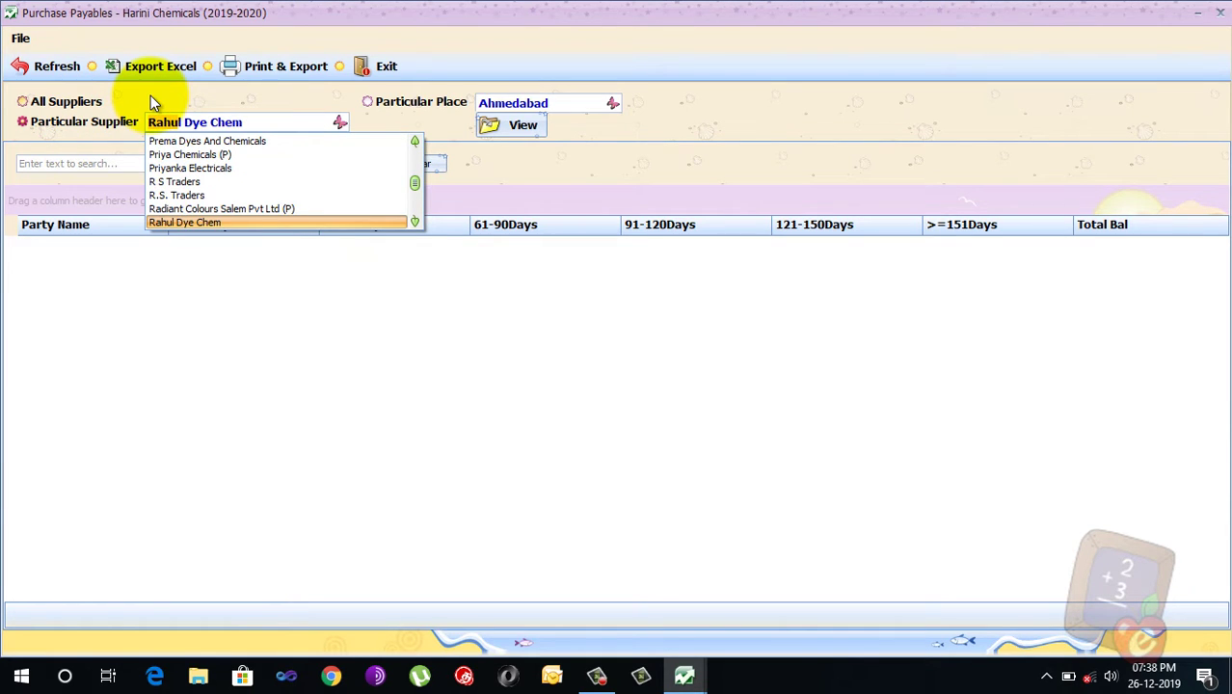
key(Return)
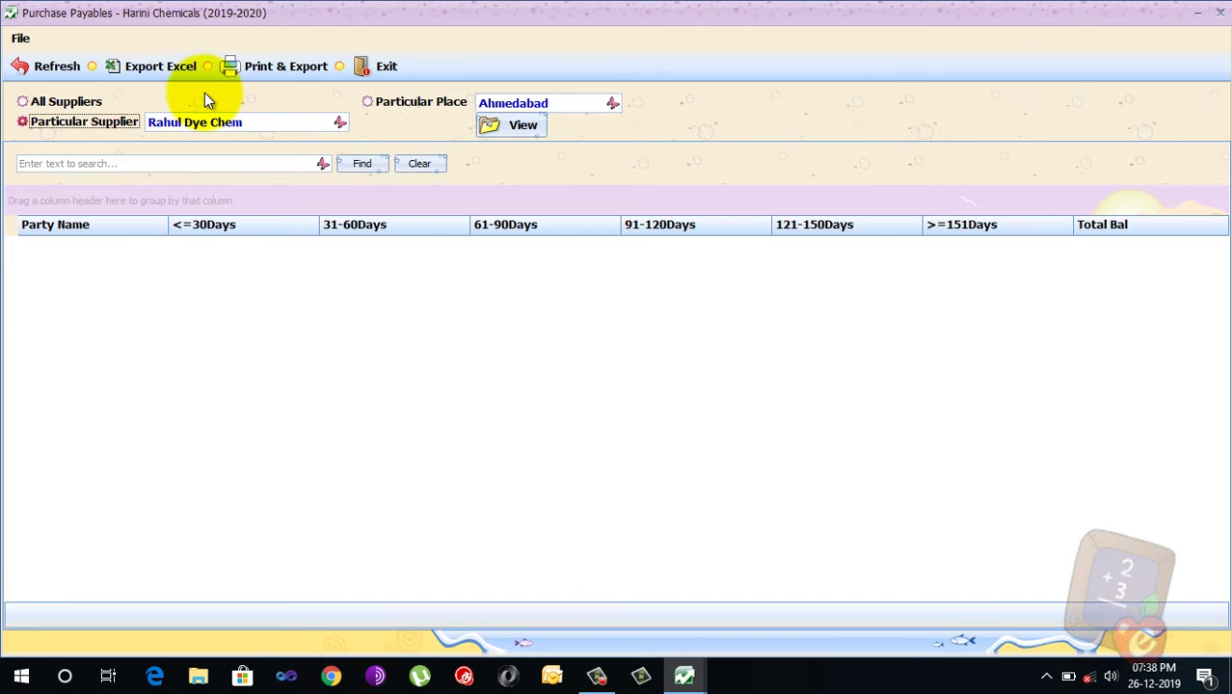
click(526, 130)
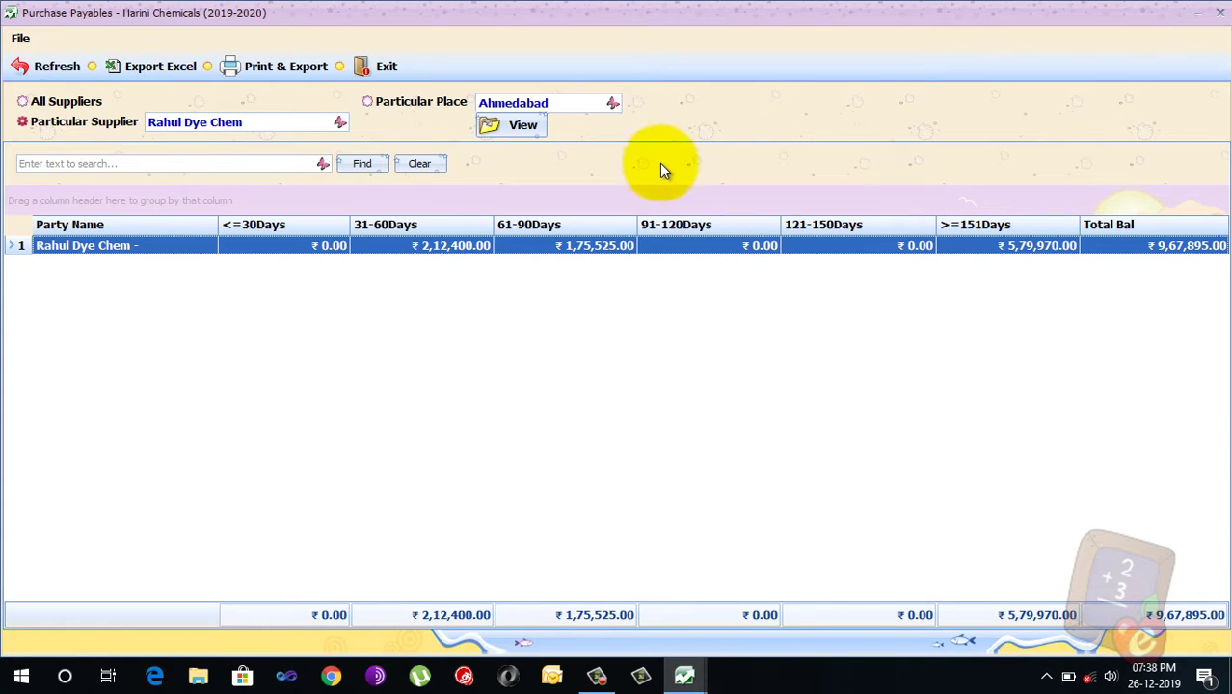
Step: View Rahul Dye Chem's supplier bill details, close them and reset the report filters
double_click(661, 250)
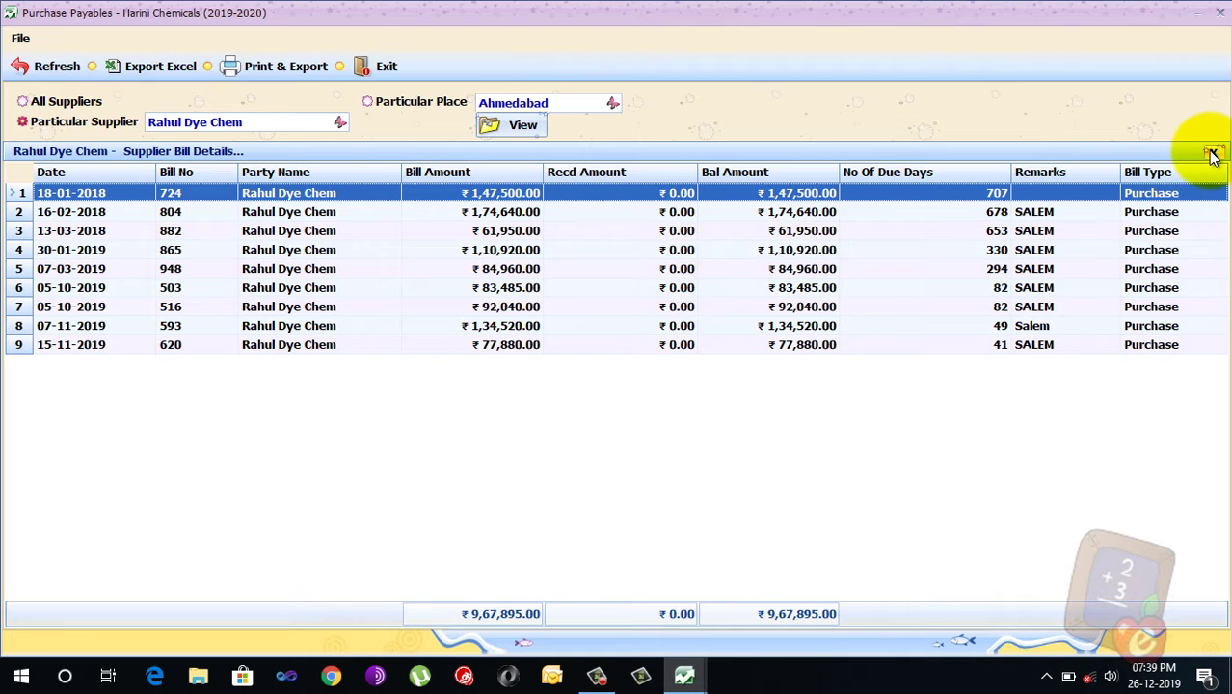
click(1213, 156)
click(43, 65)
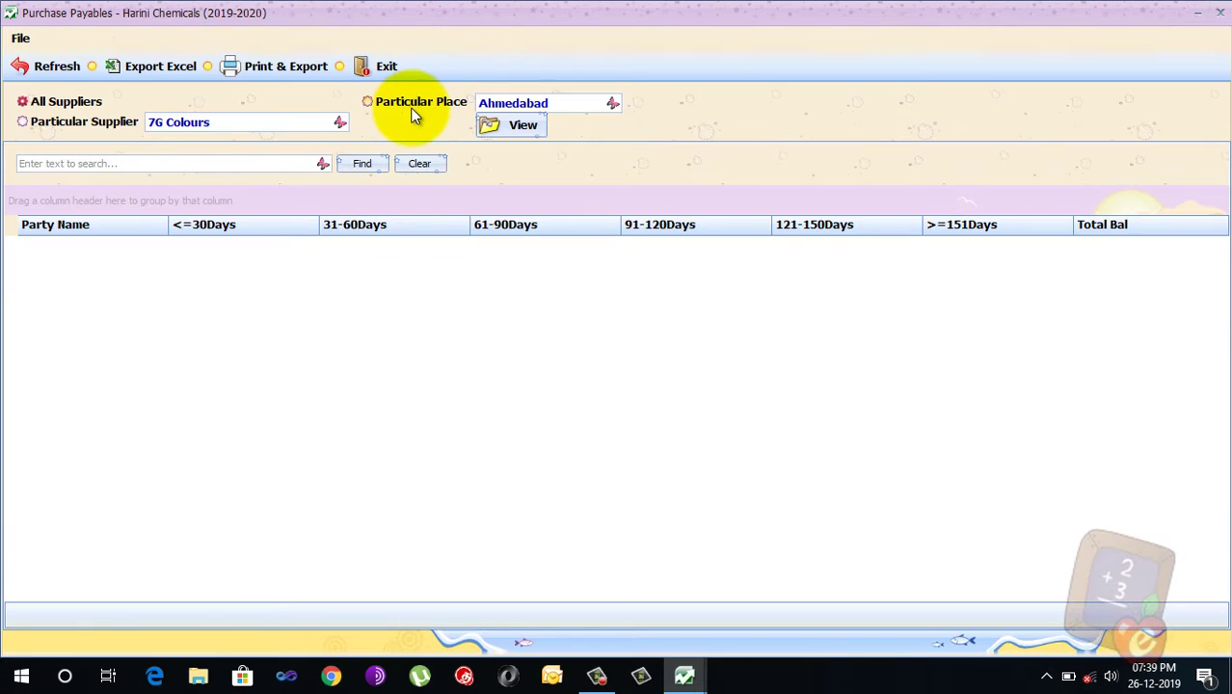
Step: Filter the purchase payables report by the particular place Mumbai and list its suppliers' outstanding balances
click(409, 108)
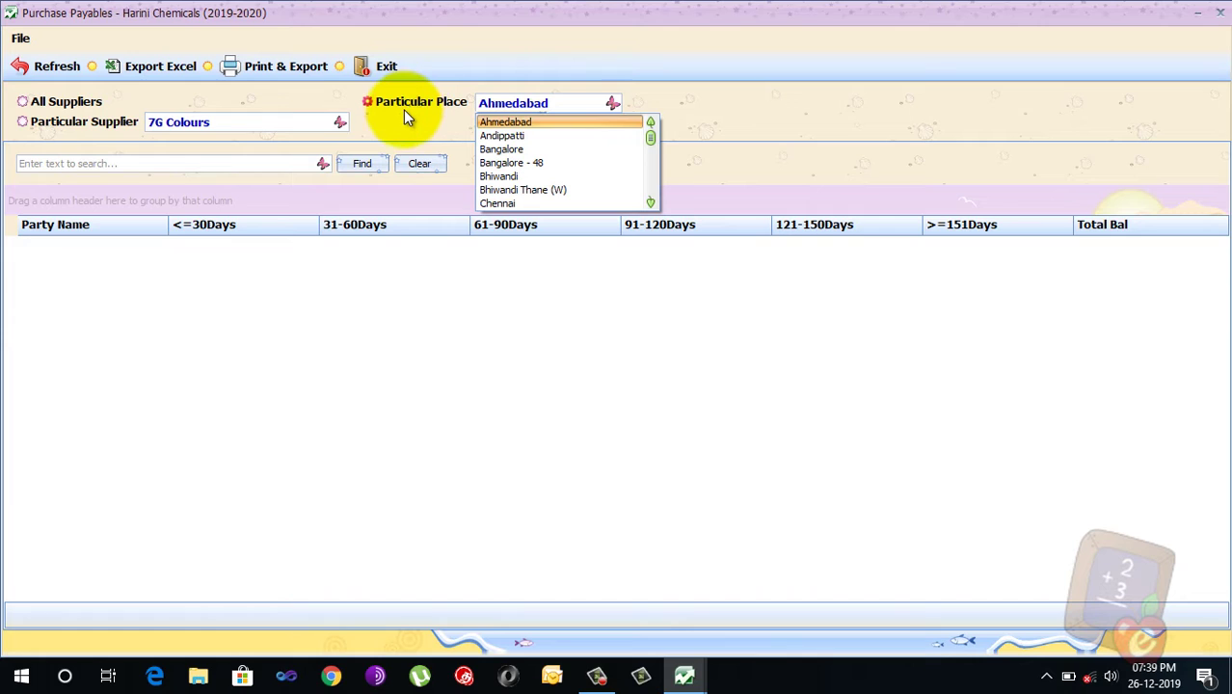
click(382, 102)
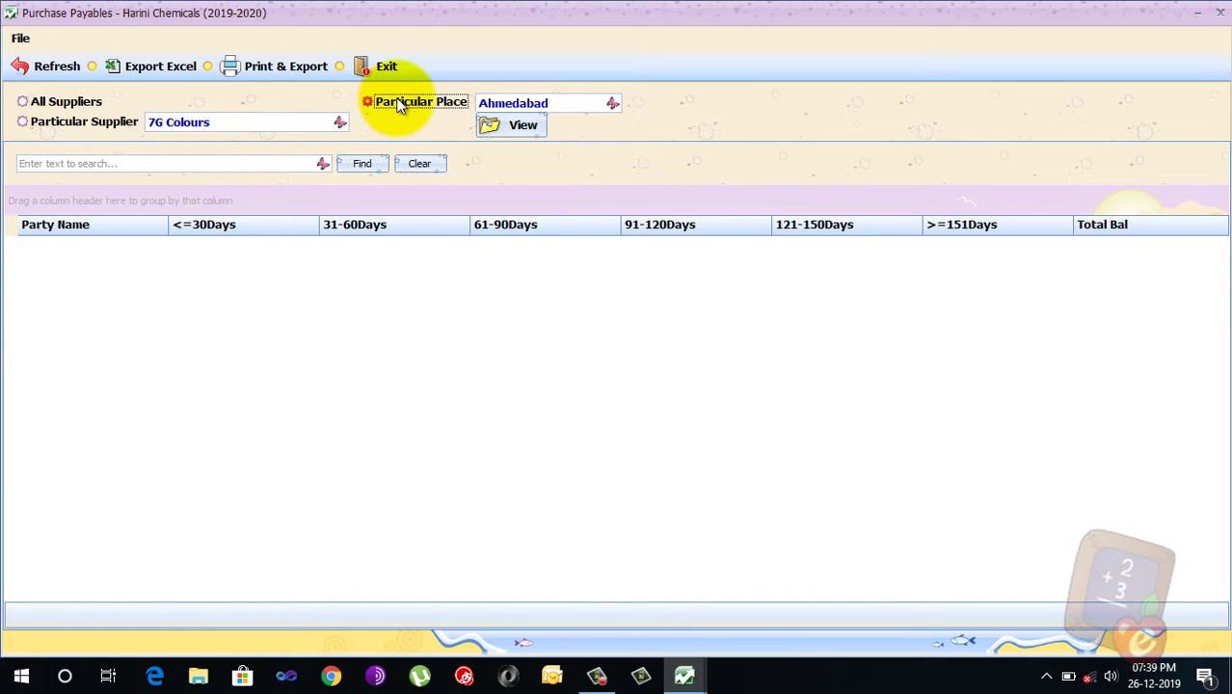
click(564, 106)
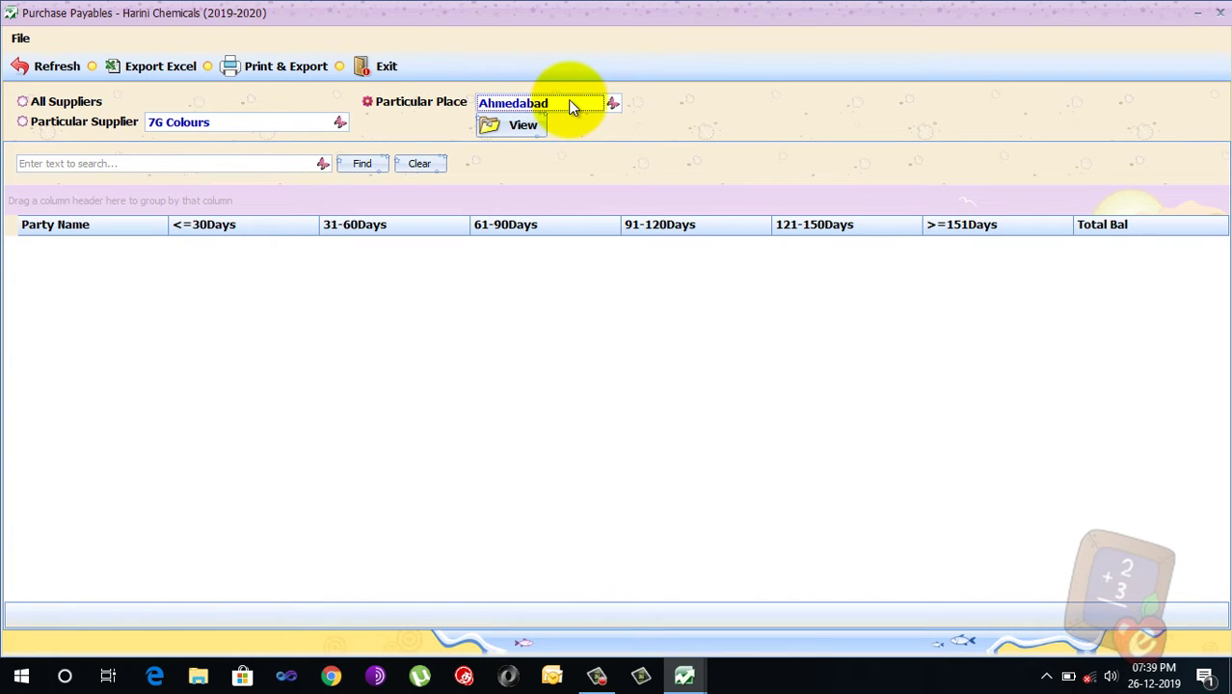
text(Mumbai)
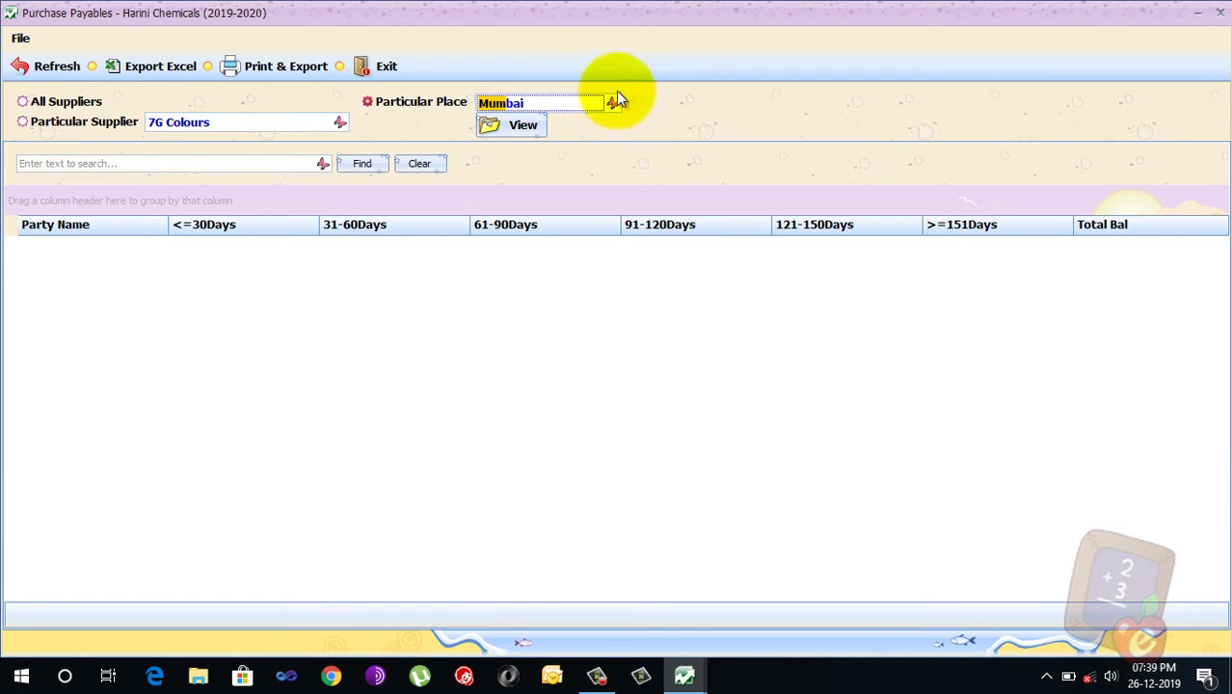
click(527, 131)
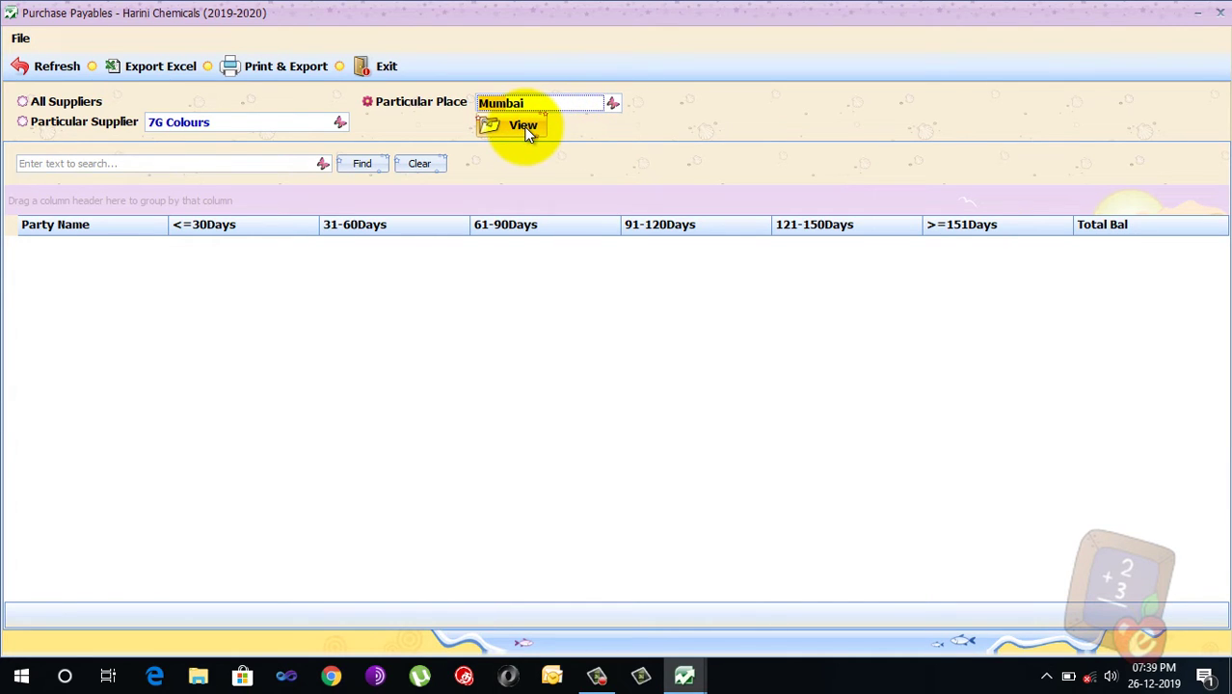
click(527, 130)
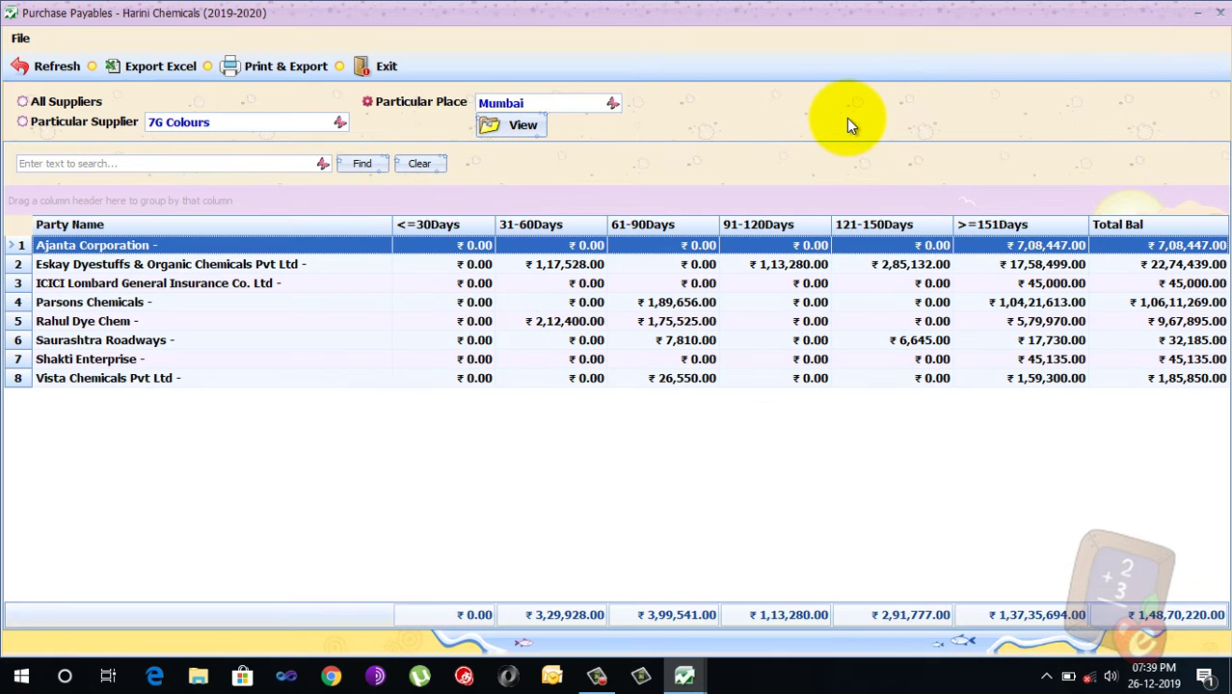
Step: Look over the Eskay Dyestuffs & Organic Chemicals and Rahul Dye Chem rows in the Mumbai list, and close the payables report
click(799, 270)
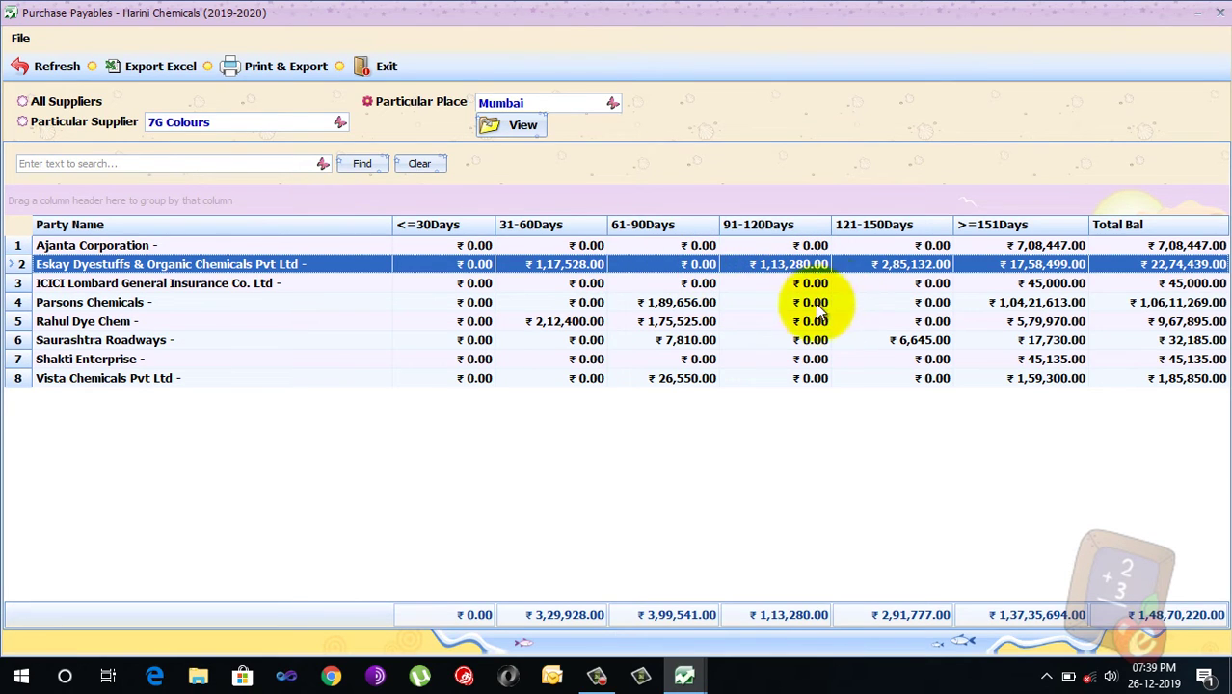
click(662, 324)
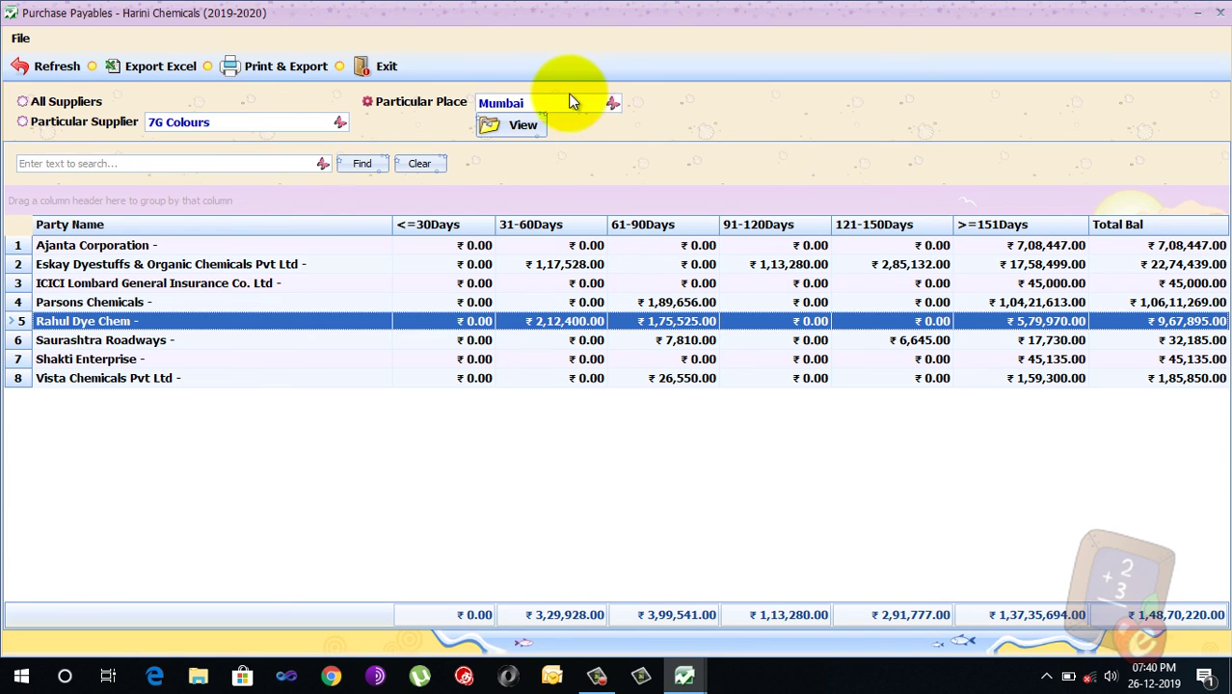
click(386, 67)
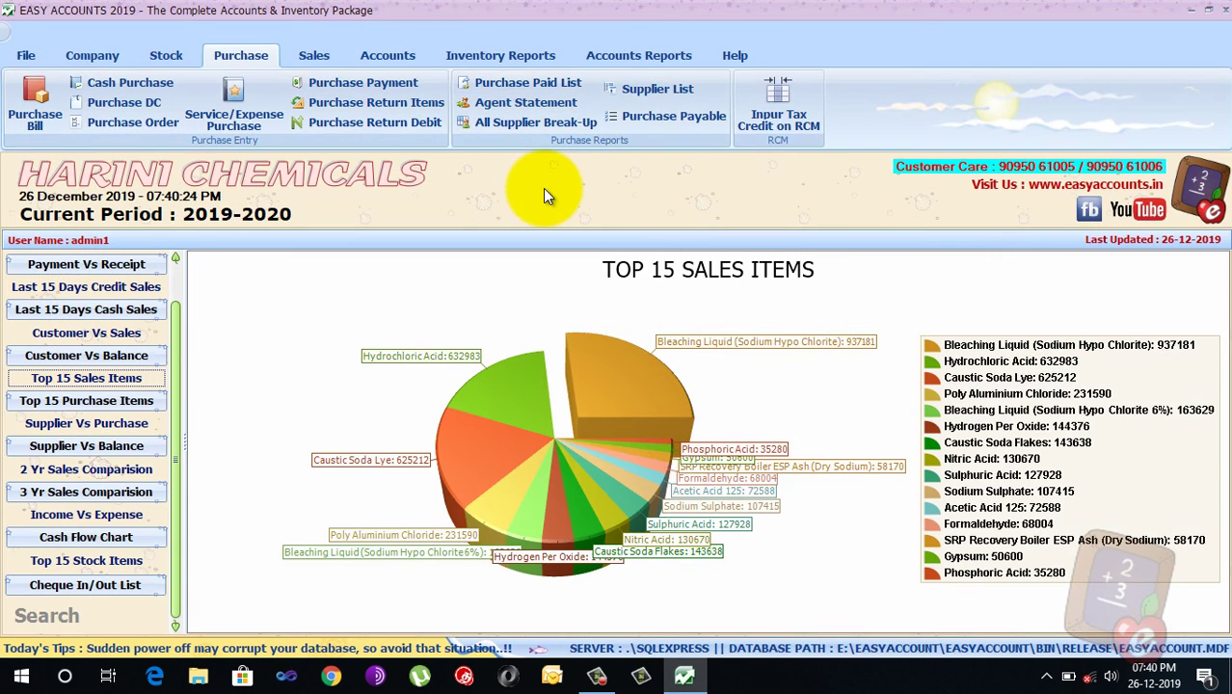